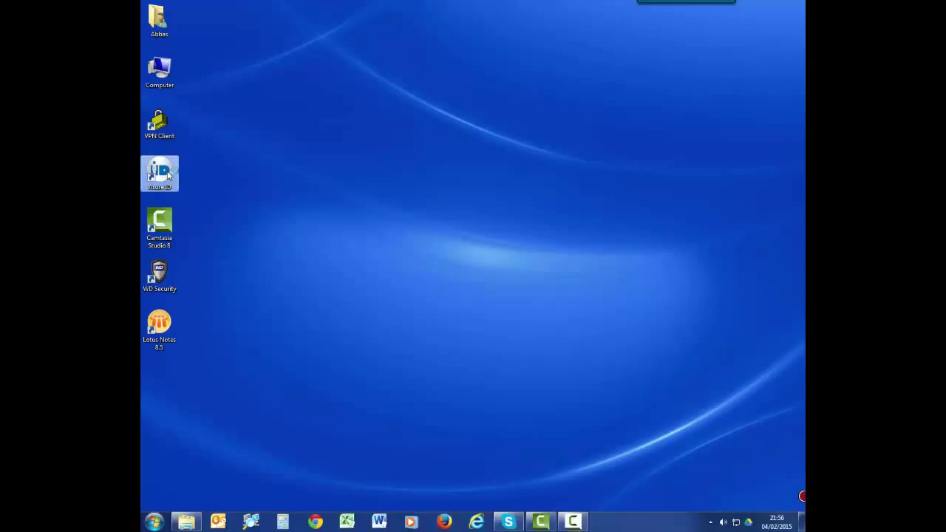
Launch Asure ID 7, log in with the user ID, and maximize the Card Design window.
{"action": "double_click", "coordinate": [169, 175]}
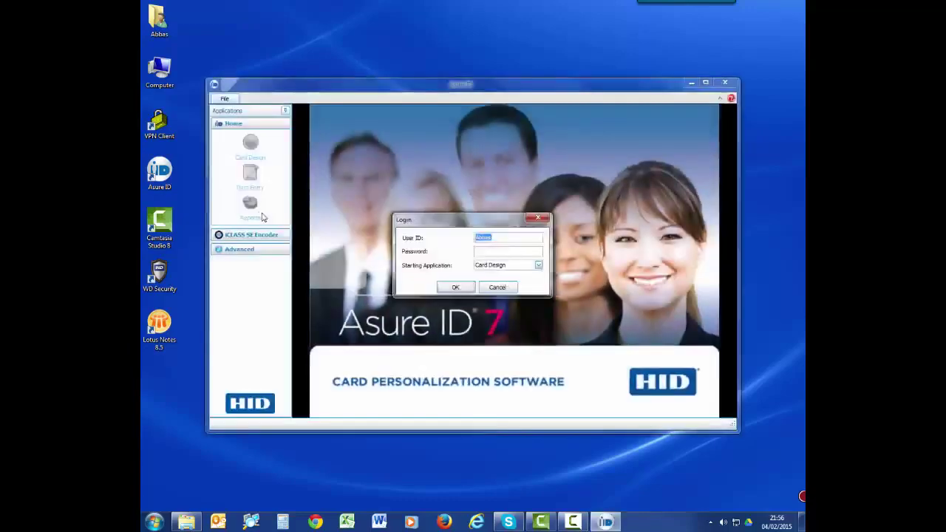
{"action": "type", "text": "admin"}
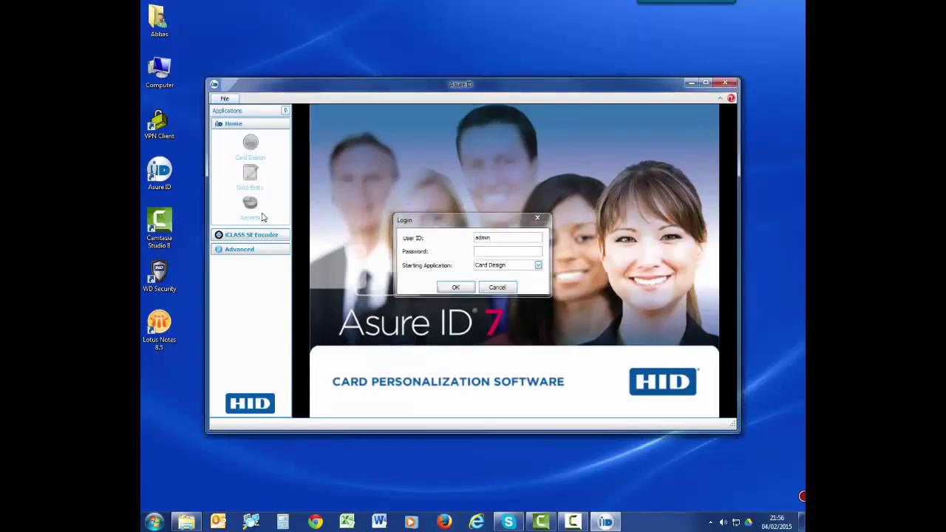
{"action": "key", "text": "Return"}
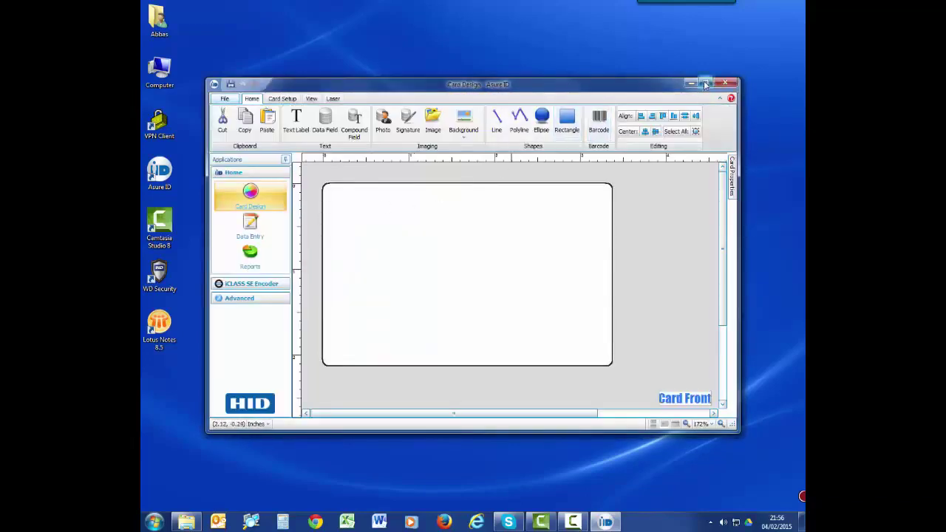
{"action": "left_click", "coordinate": [705, 82]}
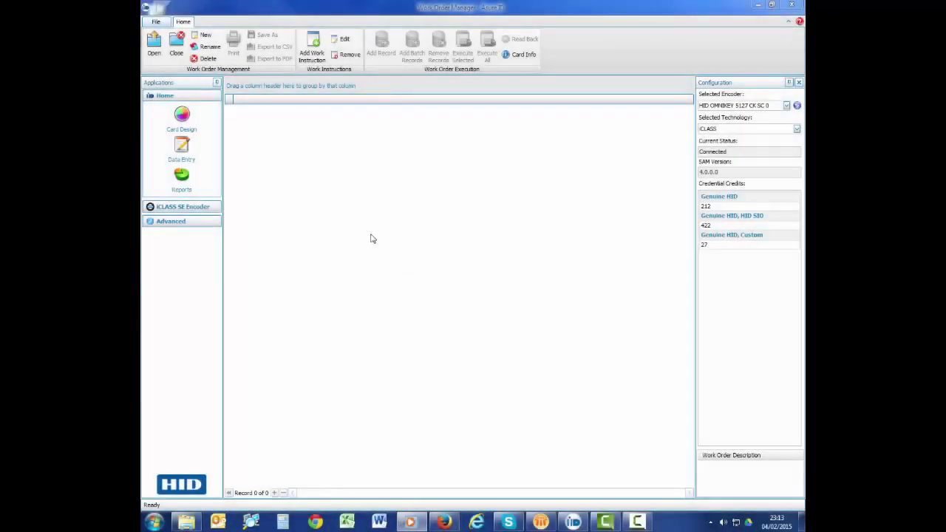
Expand the iCLASS SE Encoder applications to reach its Work Order Manager.
{"action": "left_click", "coordinate": [188, 208]}
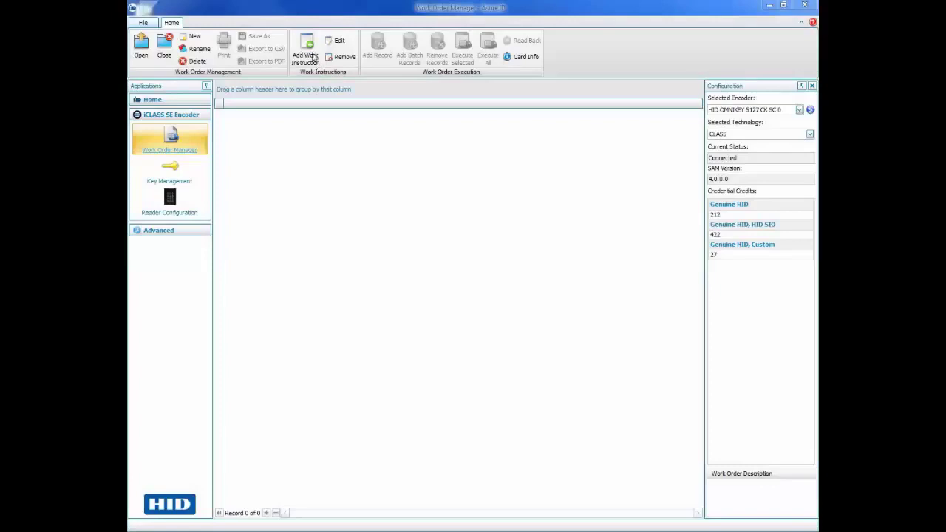
Add an iCLASS work instruction that writes SE (SO only) credentials with Overwrite Existing Credential on.
{"action": "left_click", "coordinate": [312, 56]}
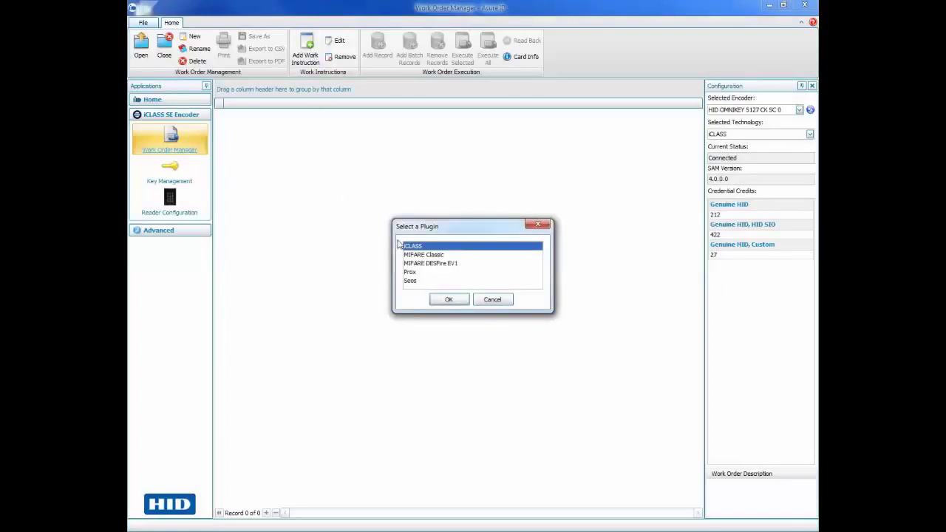
{"action": "left_click", "coordinate": [449, 299]}
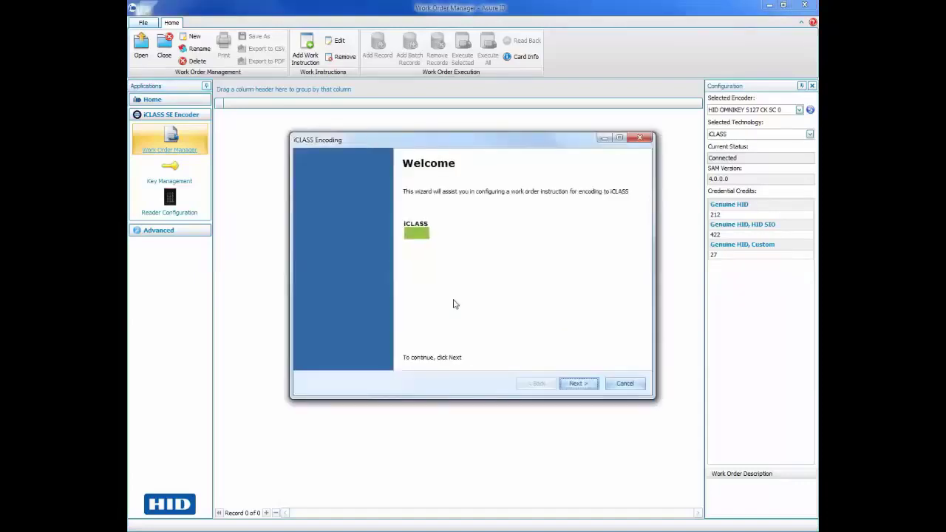
{"action": "left_click", "coordinate": [580, 383]}
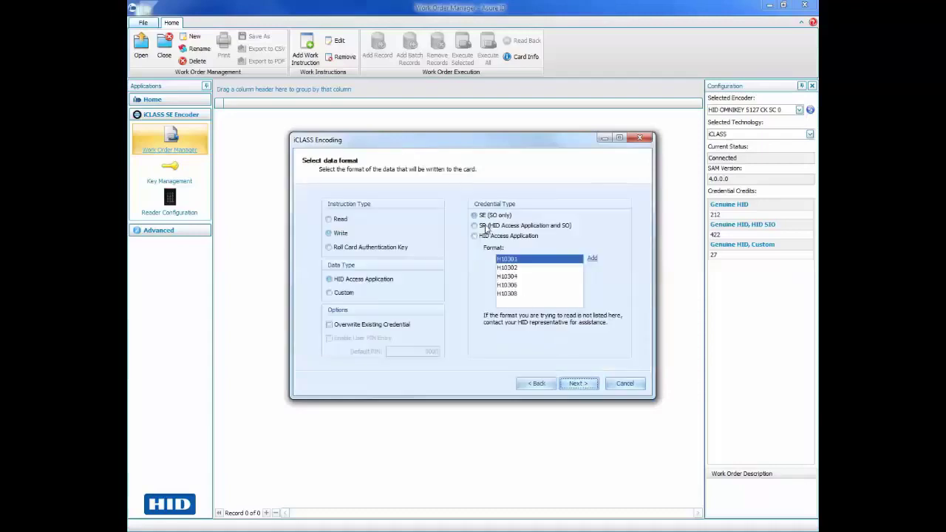
{"action": "left_click", "coordinate": [483, 217]}
{"action": "left_click", "coordinate": [329, 234]}
{"action": "left_click", "coordinate": [328, 327]}
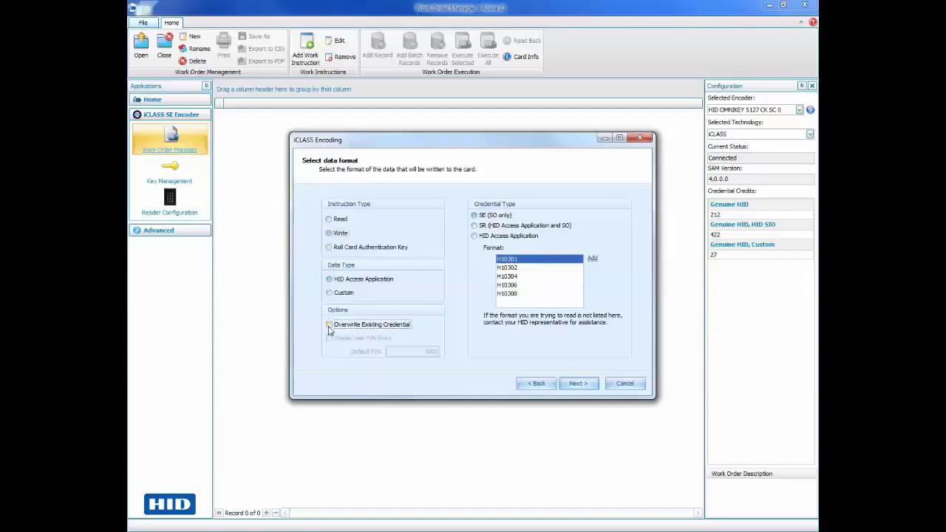
{"action": "left_click", "coordinate": [579, 384]}
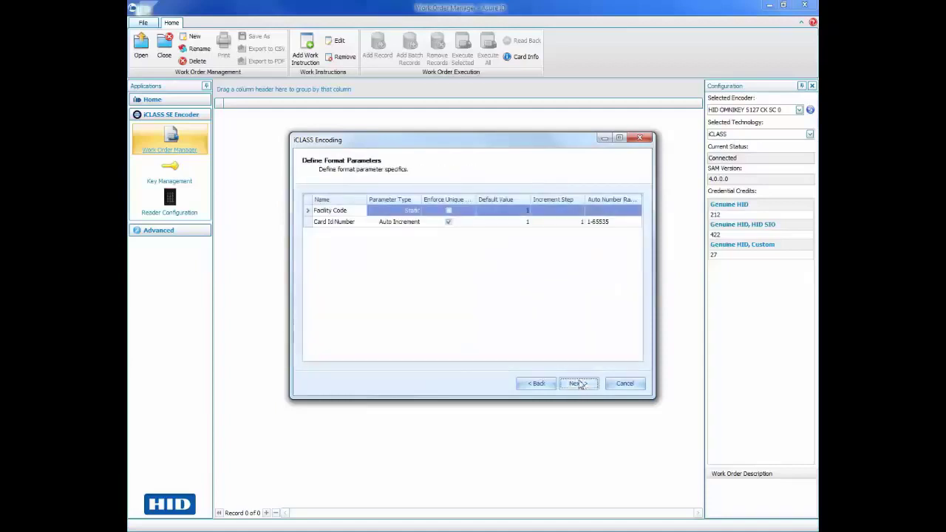
Set the Facility Code default value to 2 and finish the wizard with Standard keys.
{"action": "left_click", "coordinate": [348, 212]}
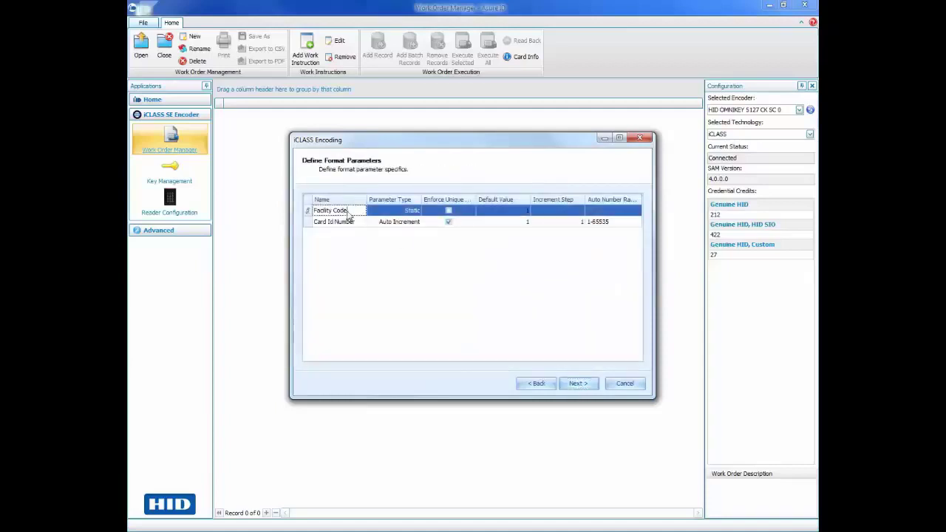
{"action": "left_click", "coordinate": [518, 209]}
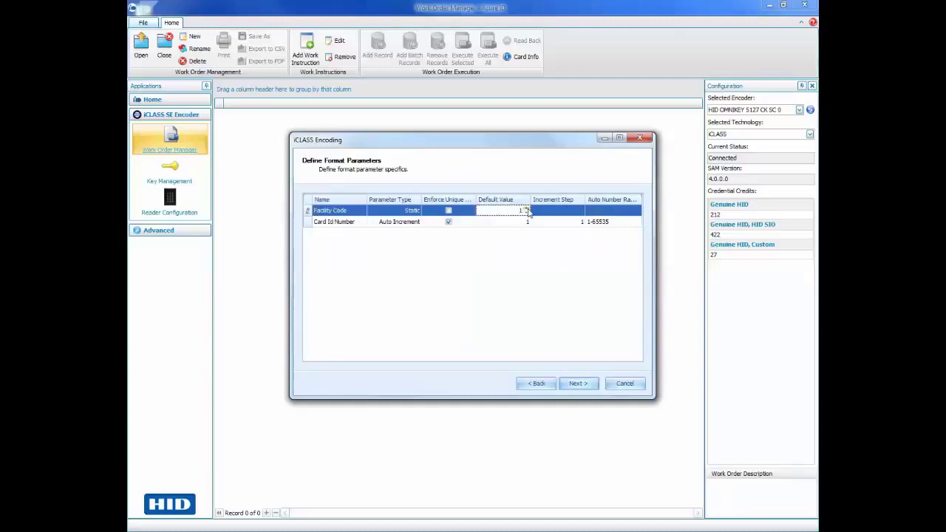
{"action": "left_click", "coordinate": [528, 210]}
{"action": "left_click", "coordinate": [581, 384]}
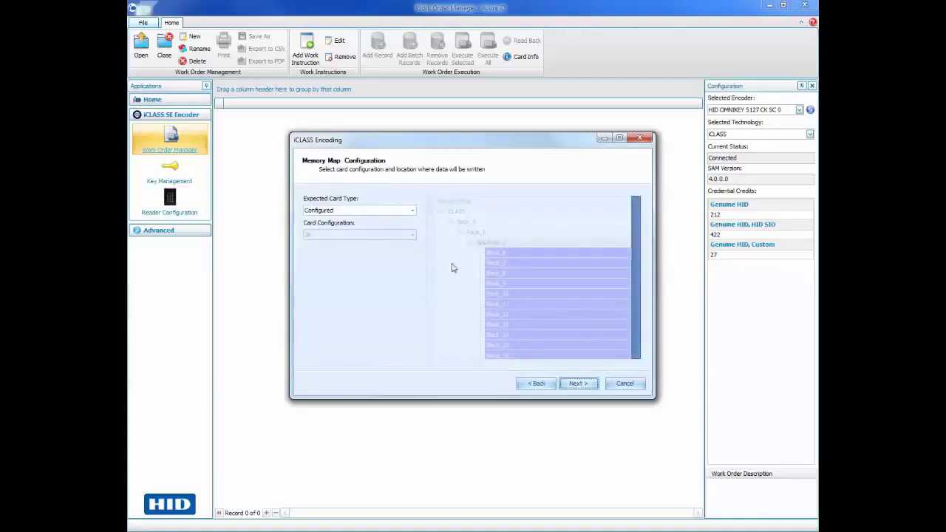
{"action": "left_click", "coordinate": [572, 383]}
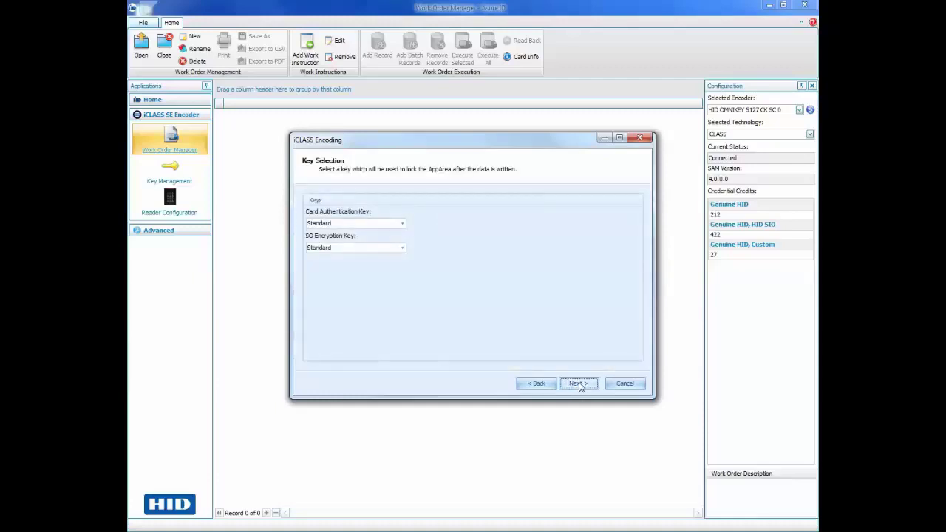
{"action": "left_click", "coordinate": [579, 383]}
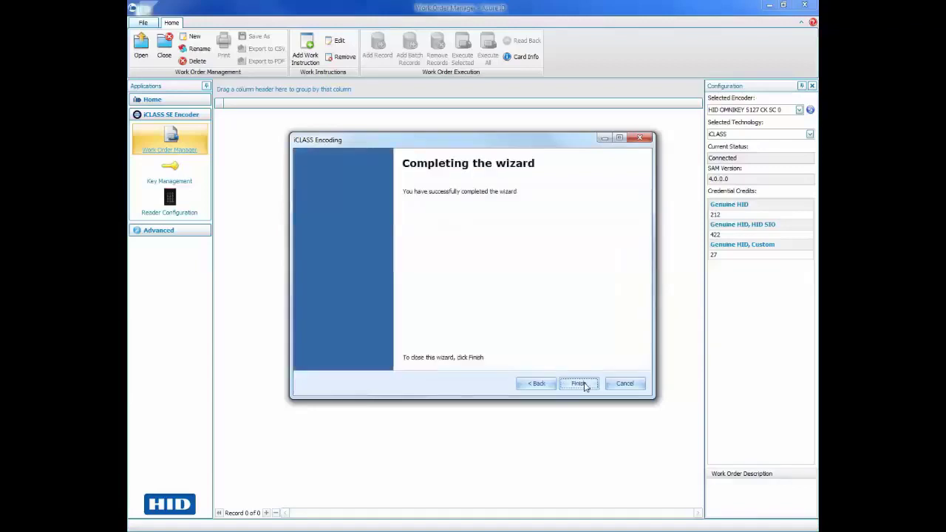
{"action": "left_click", "coordinate": [580, 383]}
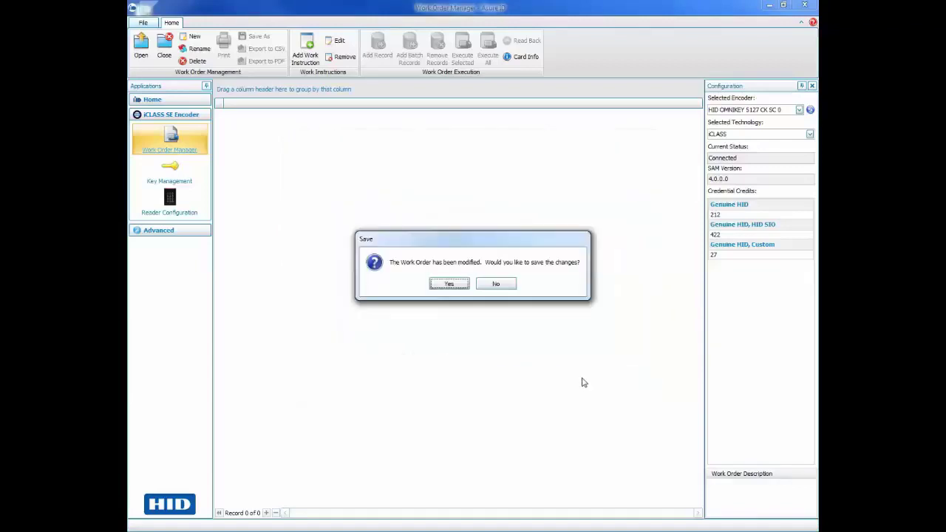
Save the modified work order as the template 'iClass SE Encoding'.
{"action": "left_click", "coordinate": [450, 285]}
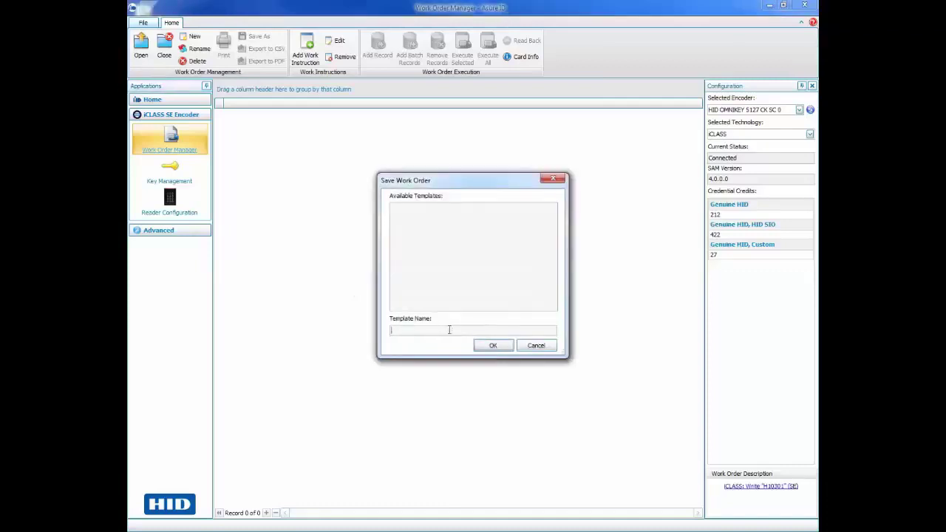
{"action": "type", "text": "iClass SE Encoding"}
{"action": "left_click", "coordinate": [493, 345]}
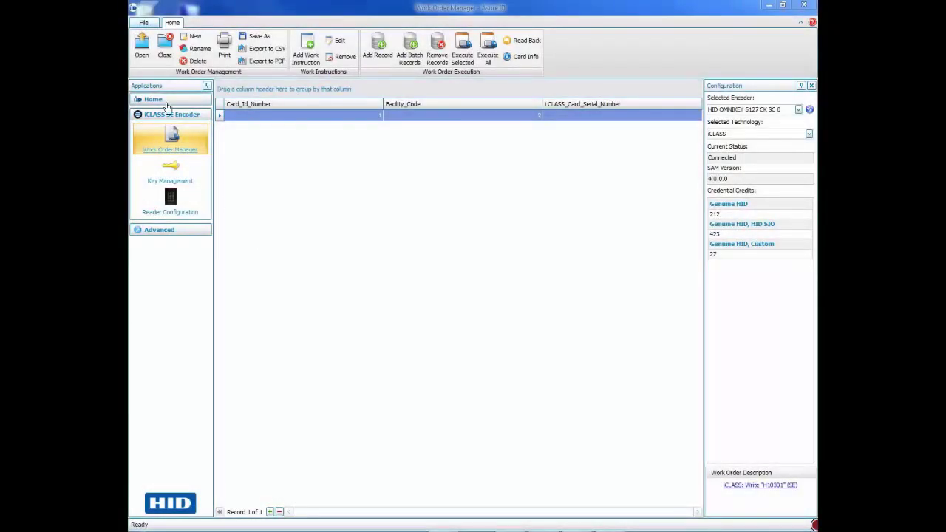
Switch to the card design workspace and set the card to portrait orientation.
{"action": "left_click", "coordinate": [159, 100]}
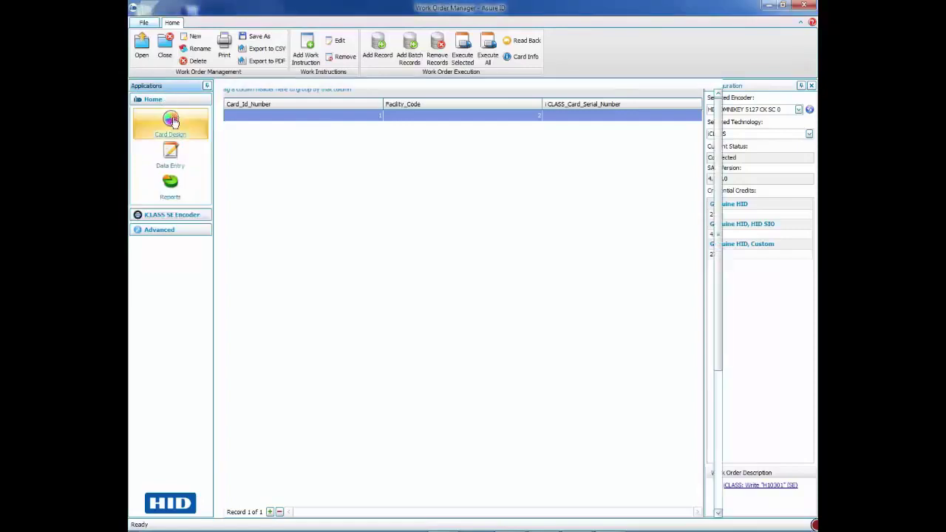
{"action": "left_click", "coordinate": [171, 121]}
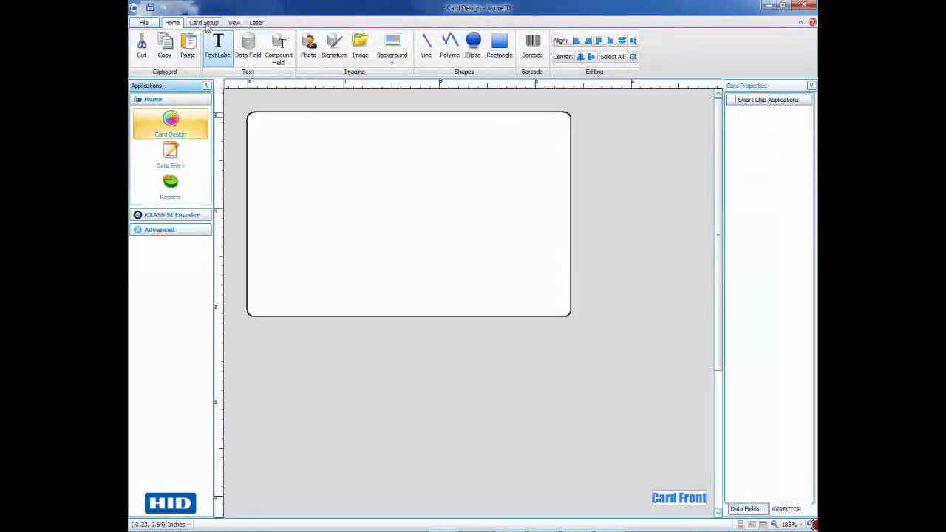
{"action": "left_click", "coordinate": [205, 24]}
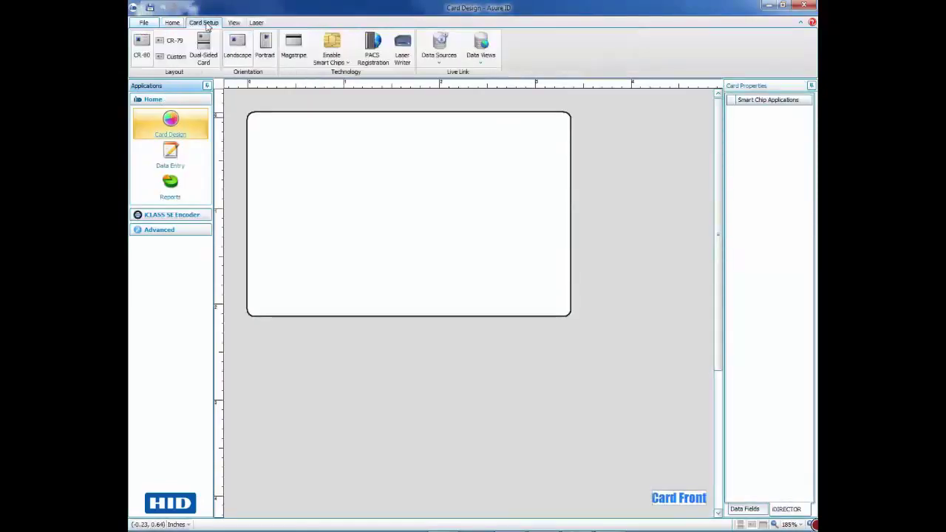
{"action": "left_click", "coordinate": [266, 55]}
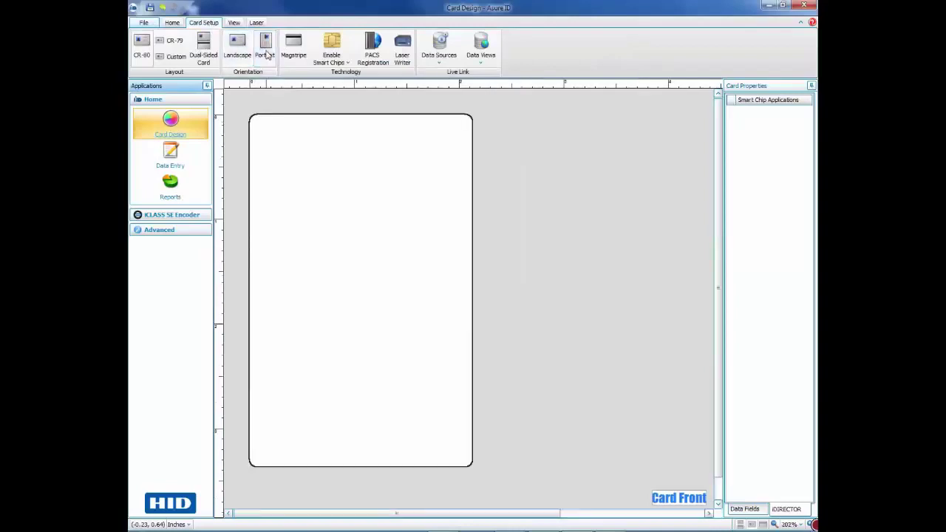
Apply the ESA layout.jpg background image to the front of the card.
{"action": "left_click", "coordinate": [172, 23]}
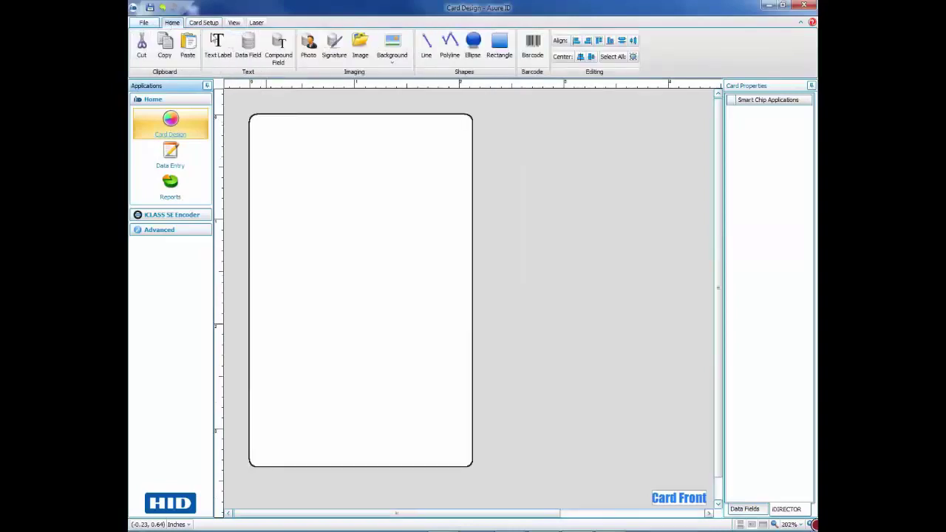
{"action": "left_click", "coordinate": [393, 65]}
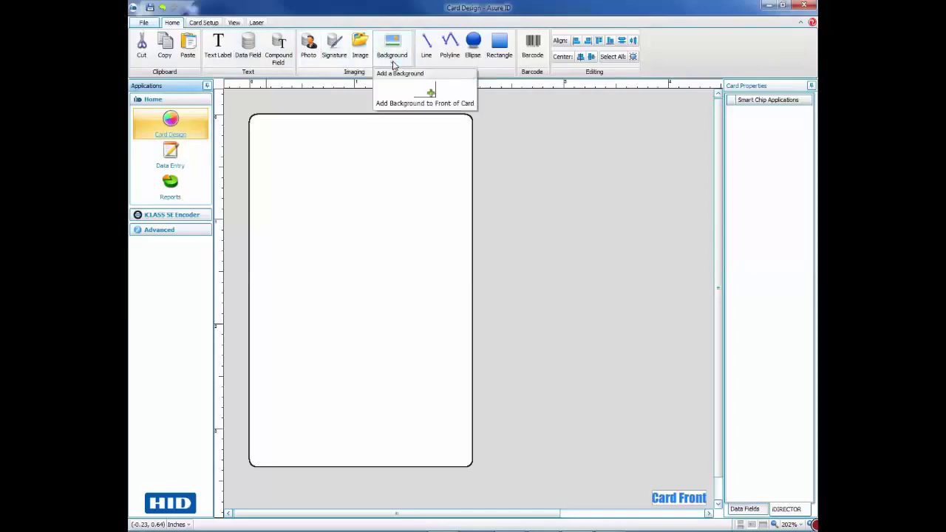
{"action": "left_click", "coordinate": [404, 97]}
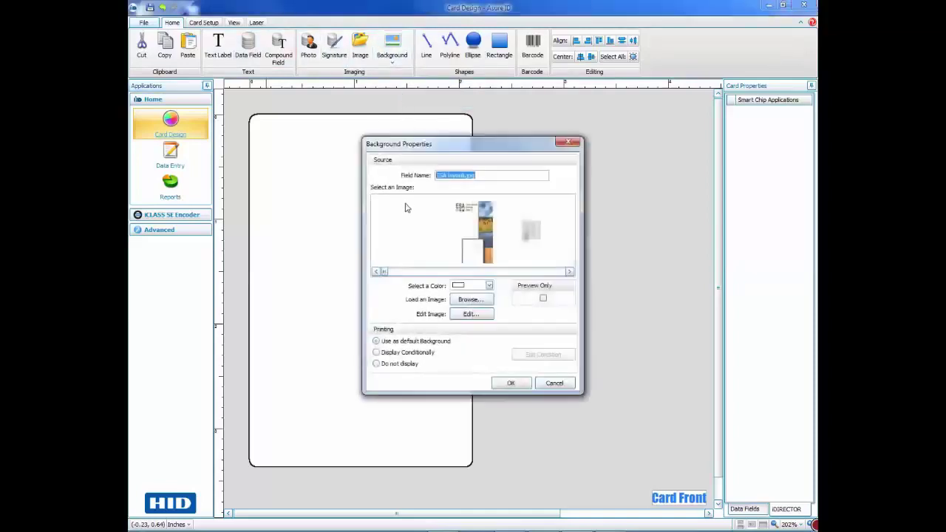
{"action": "left_click", "coordinate": [509, 383]}
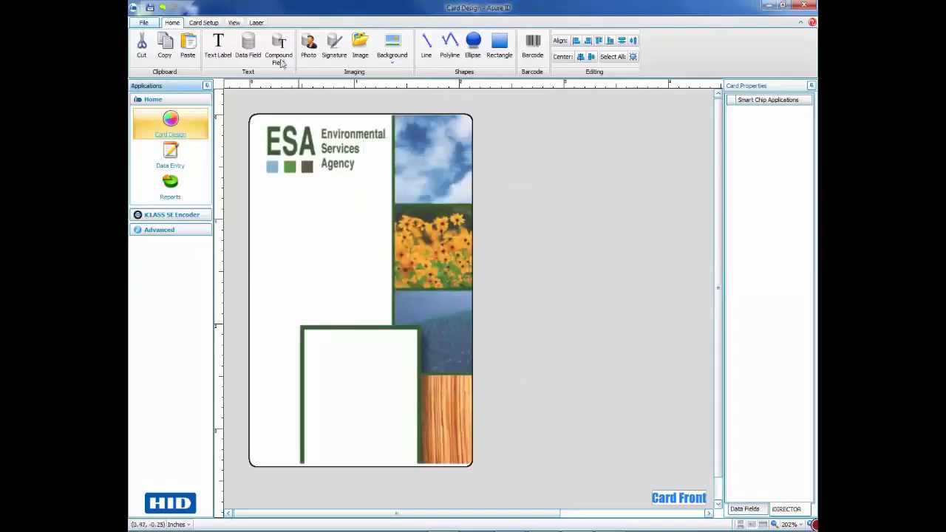
Draw a data field named Name below the ESA logo with font height 12.
{"action": "left_click", "coordinate": [247, 44]}
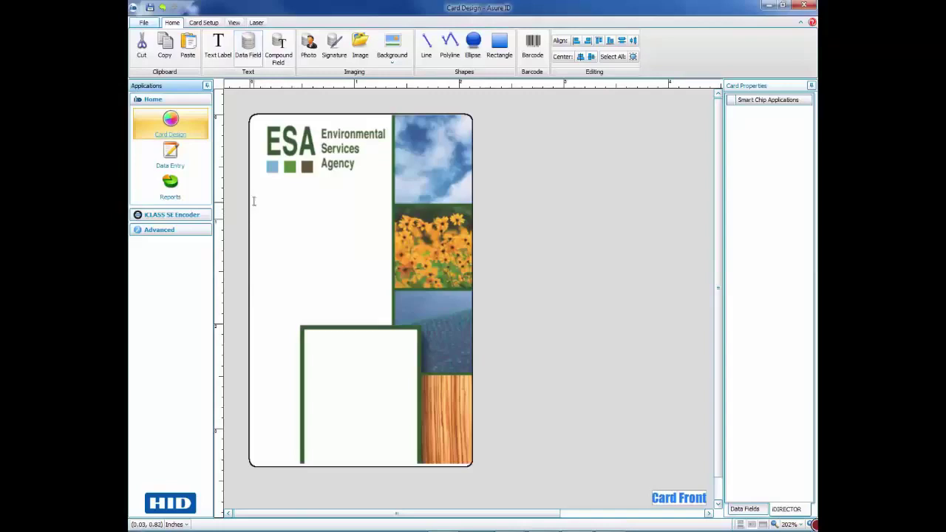
{"action": "left_click_drag", "start_coordinate": [249, 198], "coordinate": [391, 235]}
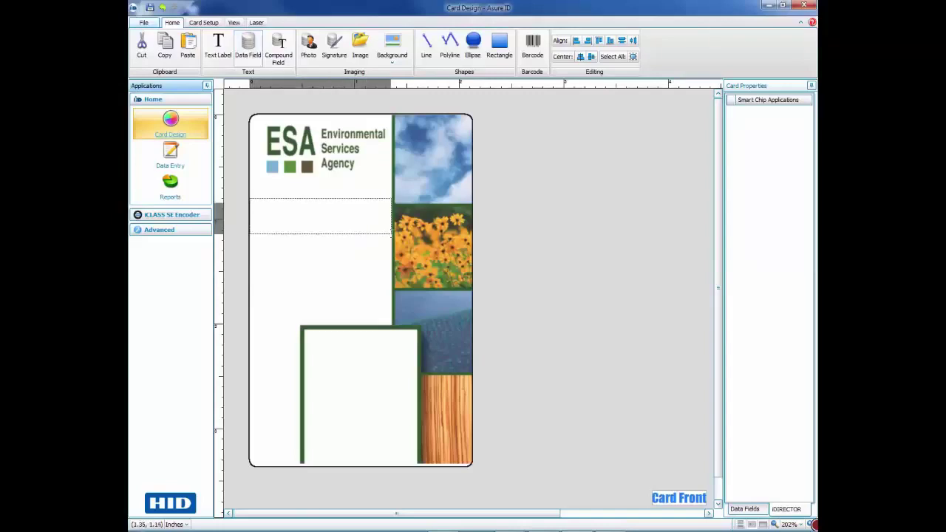
{"action": "left_click_drag", "start_coordinate": [391, 233], "coordinate": [390, 233]}
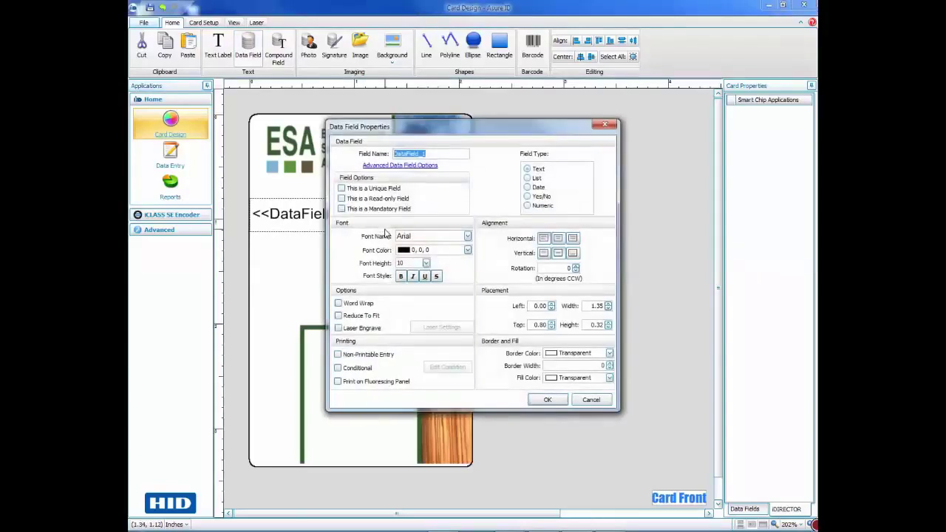
{"action": "type", "text": "Name"}
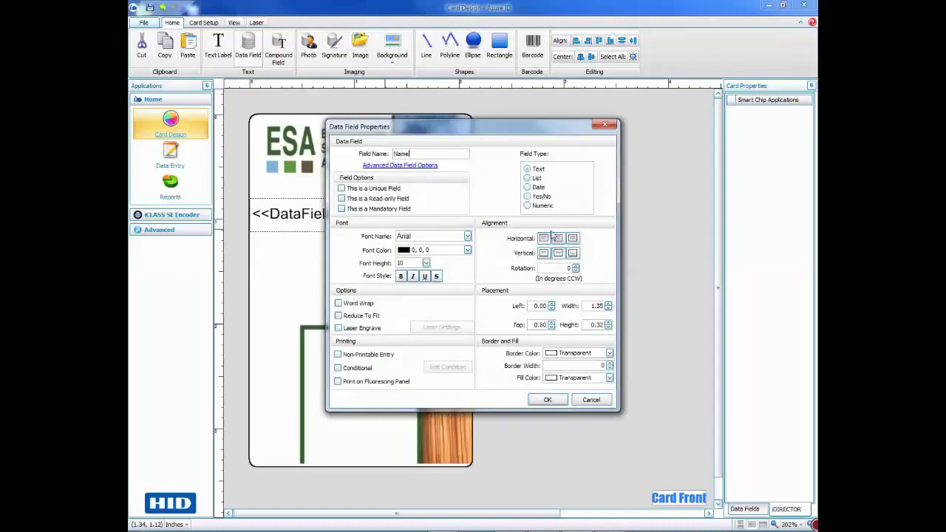
{"action": "left_click", "coordinate": [425, 263]}
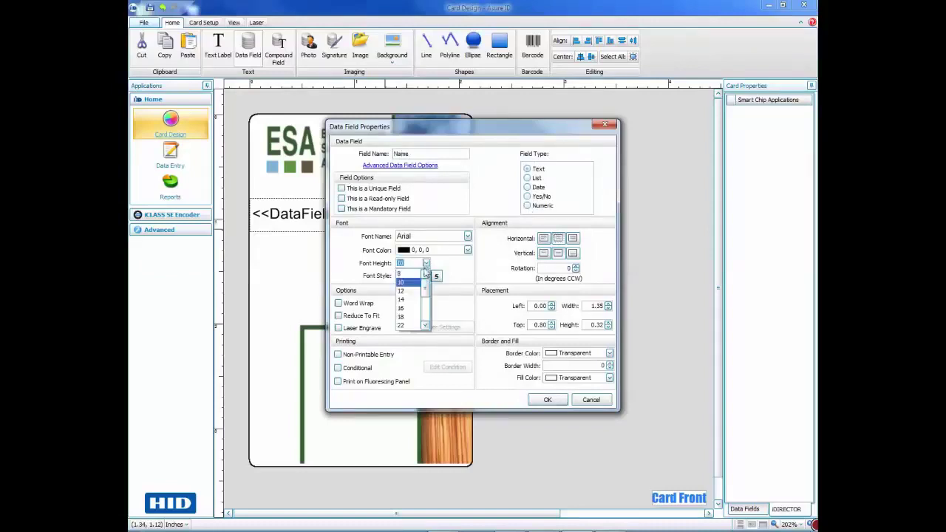
{"action": "left_click", "coordinate": [418, 291]}
{"action": "left_click", "coordinate": [550, 400]}
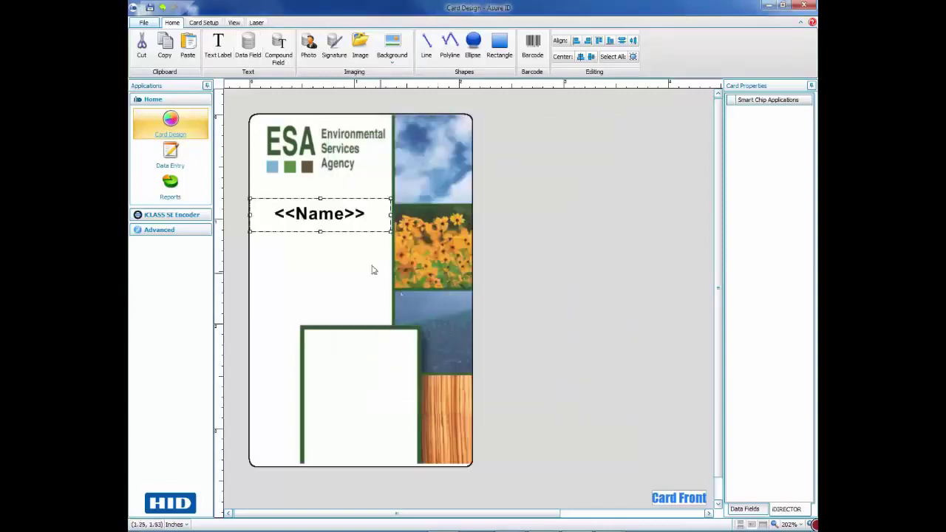
{"action": "left_click", "coordinate": [344, 249]}
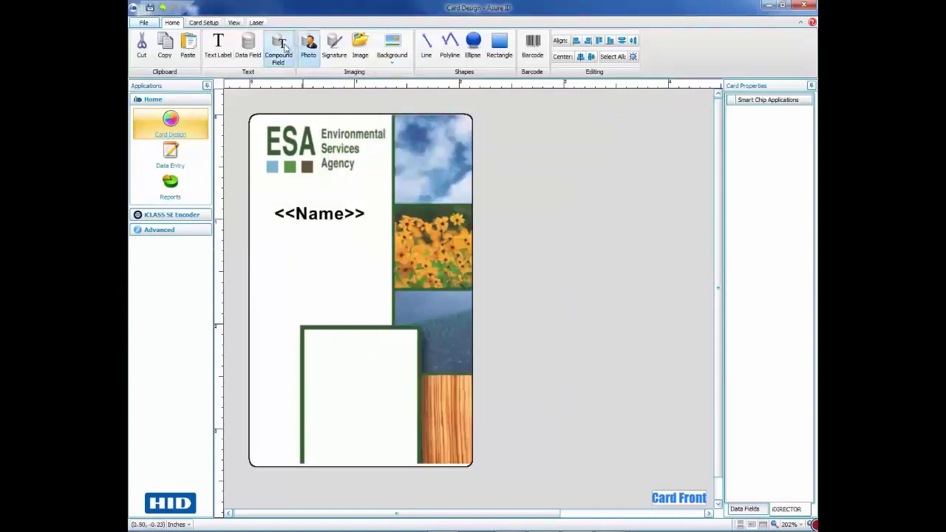
Add a data field named Department just beneath the Name field.
{"action": "left_click", "coordinate": [248, 46]}
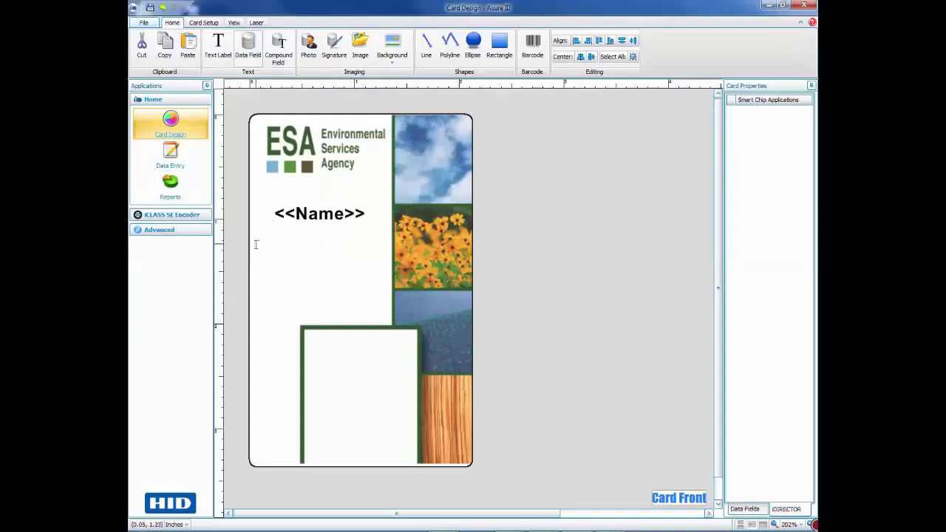
{"action": "left_click_drag", "start_coordinate": [252, 241], "coordinate": [392, 261]}
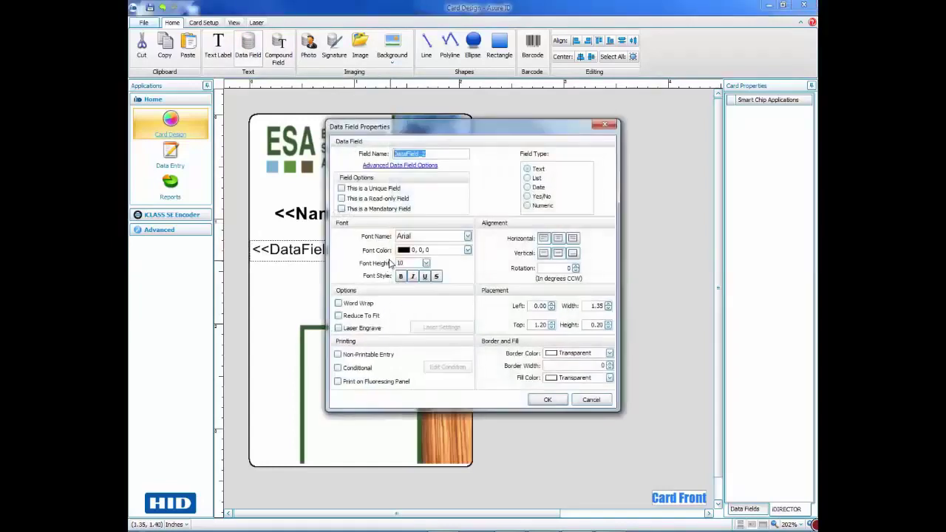
{"action": "type", "text": "Department"}
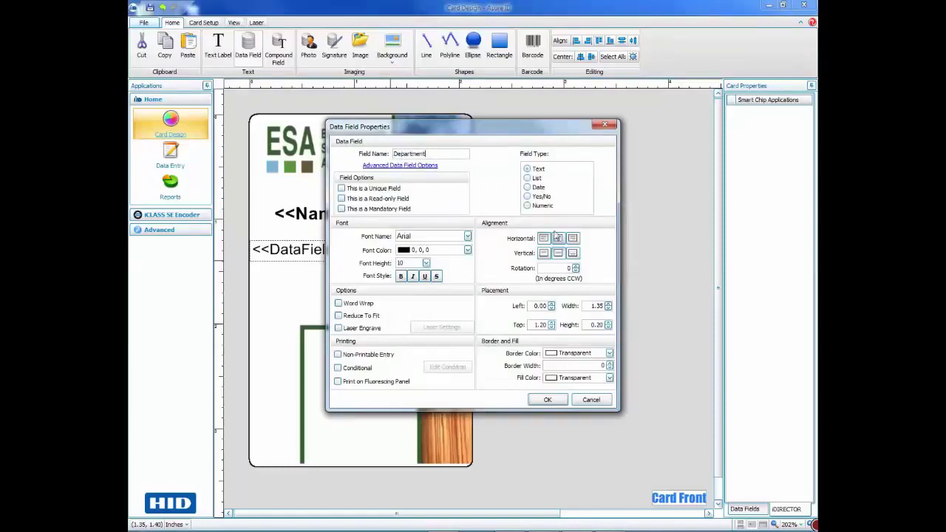
{"action": "left_click", "coordinate": [546, 400]}
Nudge the Name field slightly down toward the Department field.
{"action": "left_click", "coordinate": [351, 216]}
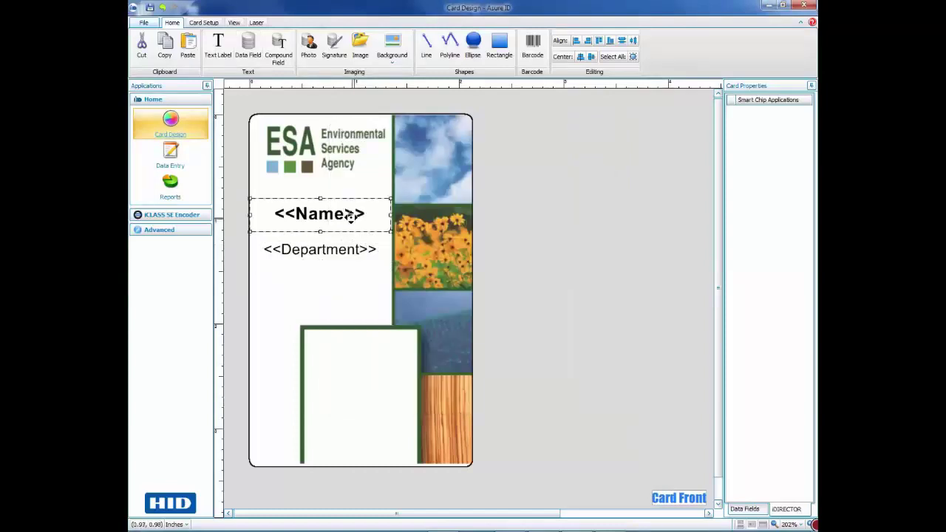
{"action": "left_click_drag", "start_coordinate": [351, 216], "coordinate": [351, 226]}
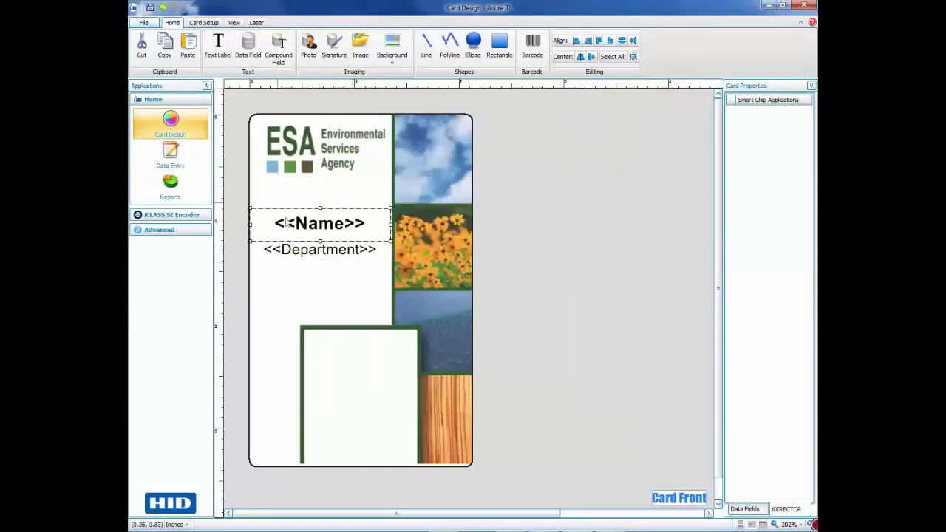
{"action": "left_click", "coordinate": [333, 275]}
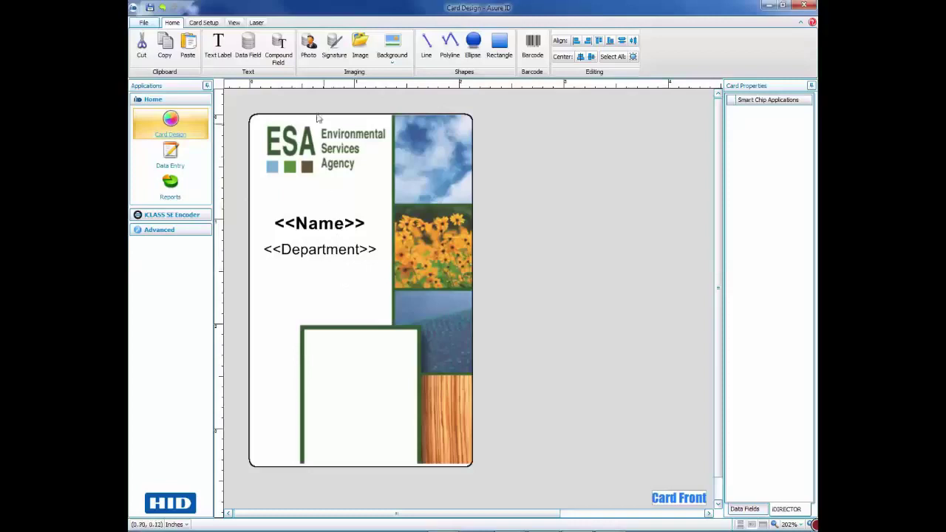
Draw the Photo_3 photo field over the white framed box in the card's lower area.
{"action": "left_click", "coordinate": [308, 44]}
{"action": "left_click_drag", "start_coordinate": [306, 334], "coordinate": [415, 452]}
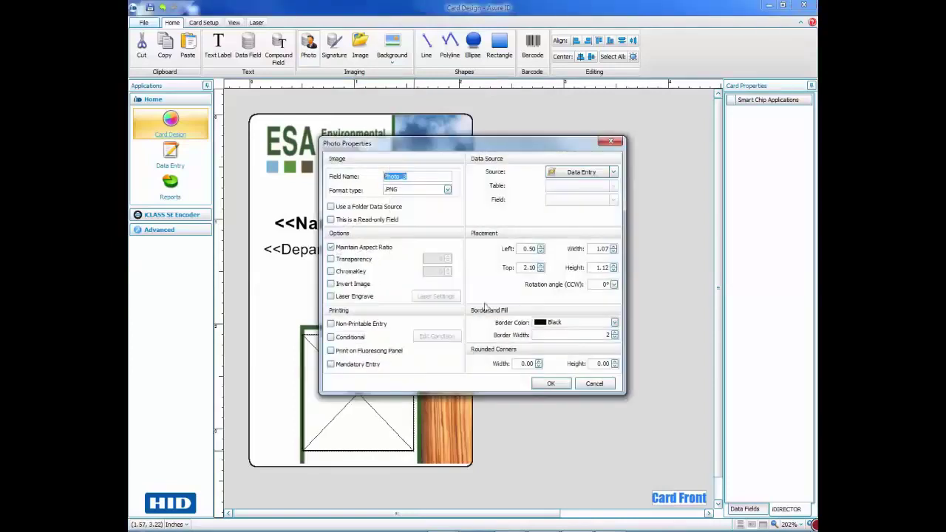
{"action": "left_click", "coordinate": [551, 384]}
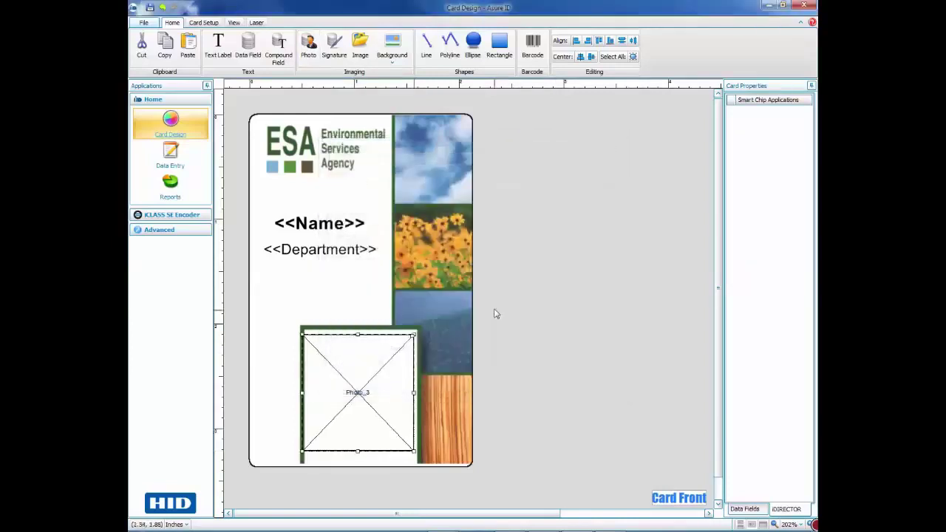
{"action": "left_click", "coordinate": [495, 314]}
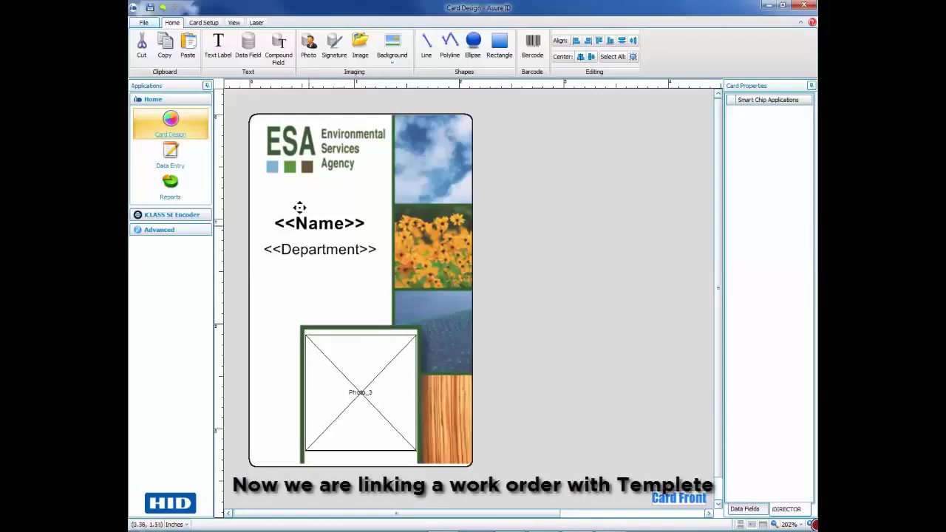
Attach the iClass SE Encoding work order as the card's smart chip, auto-creating Card_Id_Number, CSN and Facility_Code fields.
{"action": "left_click", "coordinate": [208, 23]}
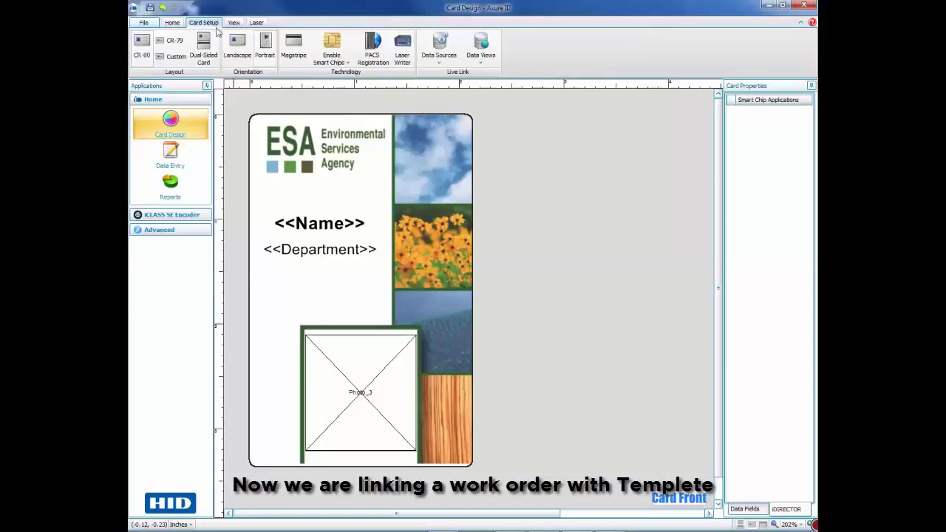
{"action": "left_click", "coordinate": [346, 64]}
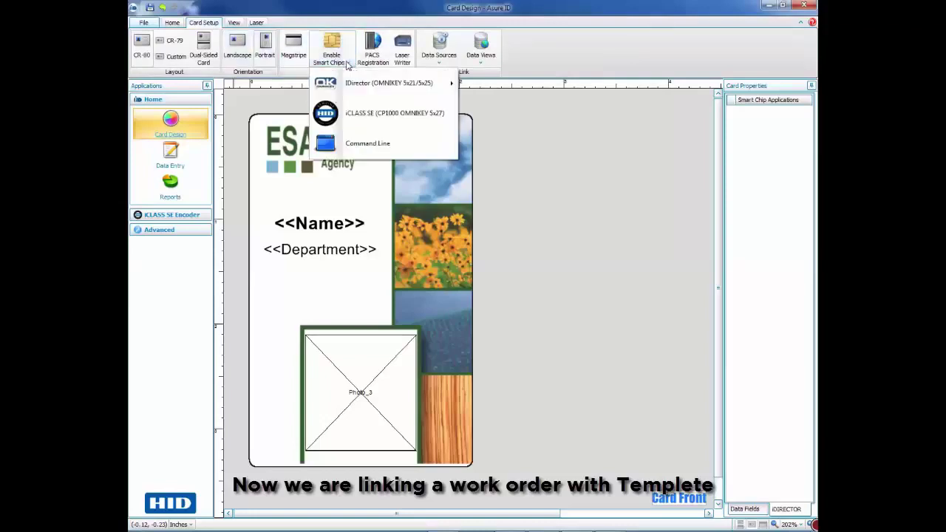
{"action": "left_click", "coordinate": [383, 117]}
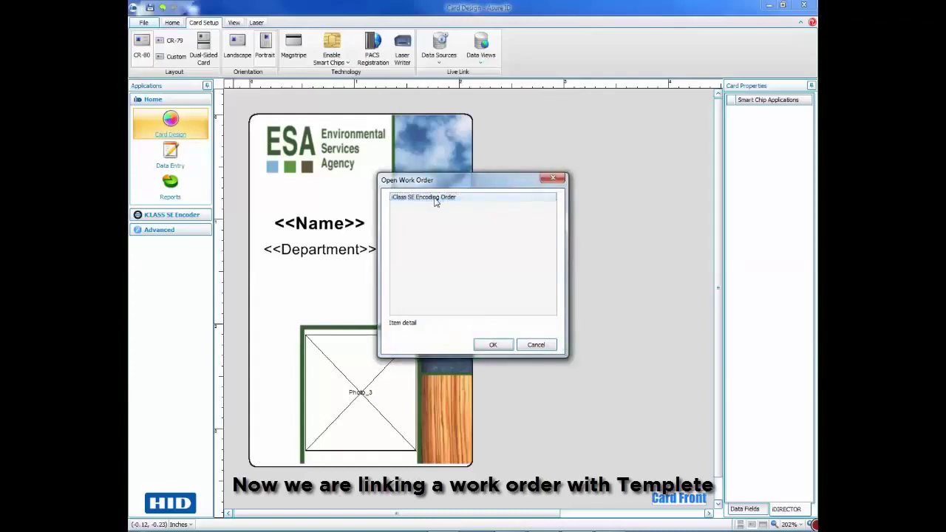
{"action": "double_click", "coordinate": [434, 198]}
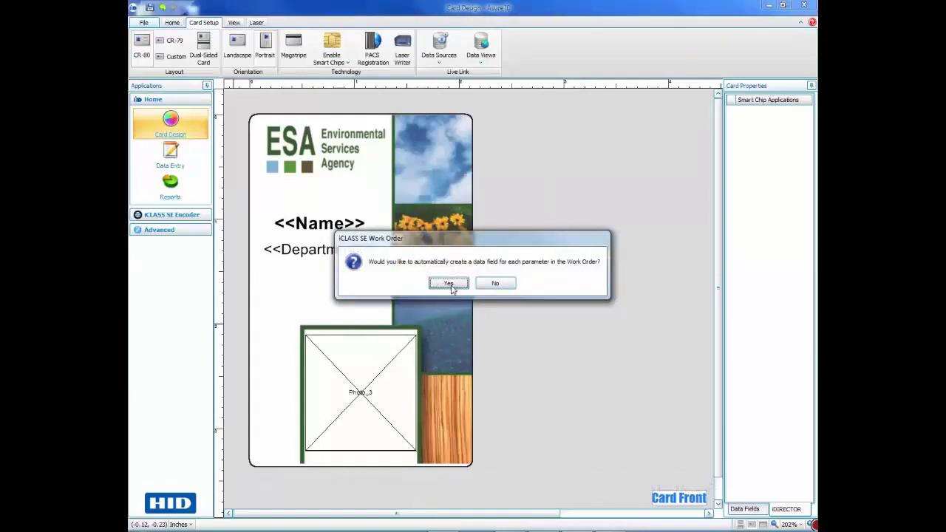
{"action": "left_click", "coordinate": [449, 285]}
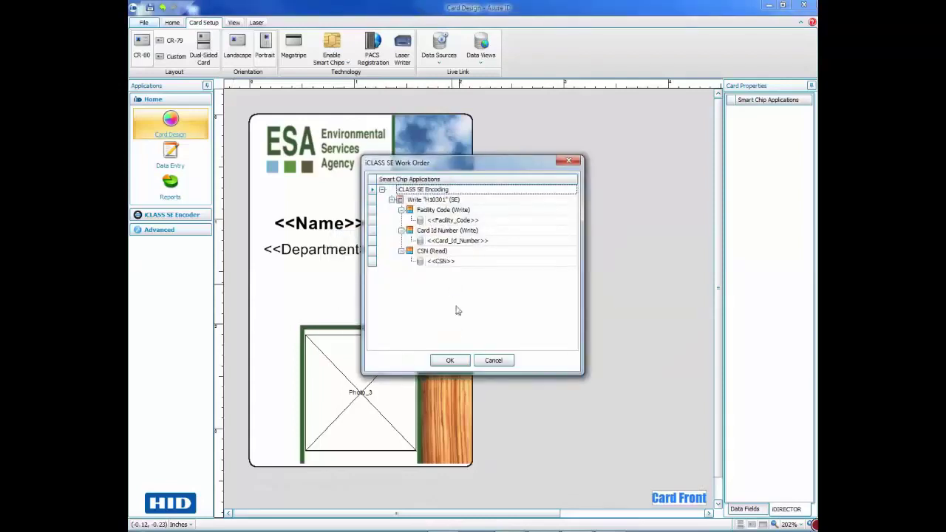
{"action": "left_click", "coordinate": [450, 360]}
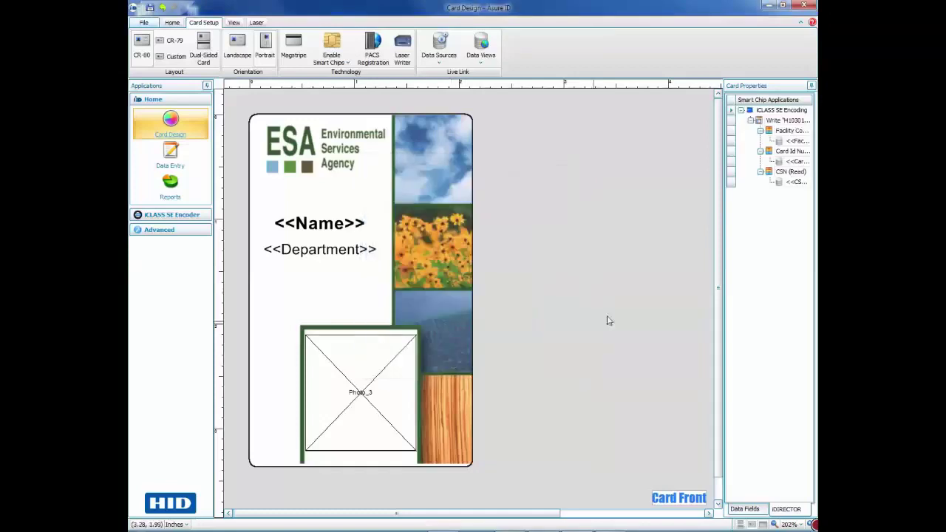
{"action": "left_click_drag", "start_coordinate": [723, 278], "coordinate": [650, 276]}
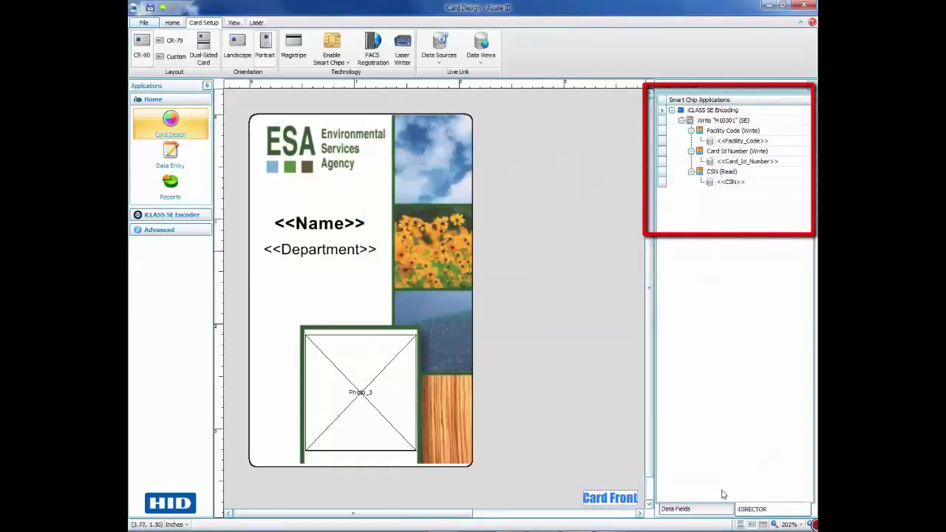
{"action": "left_click", "coordinate": [685, 509]}
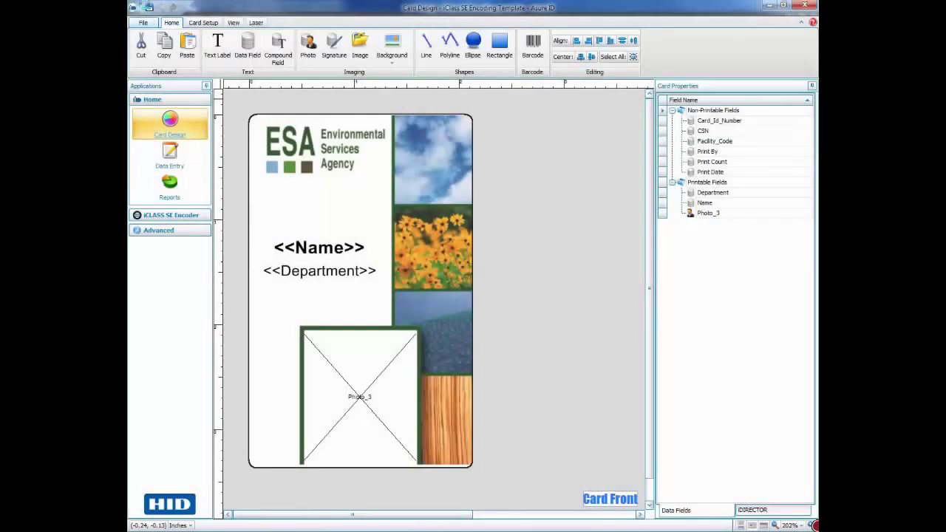
In Data Entry, add a new card record with the cardholder's full name and Department 'Tech. support'.
{"action": "left_click", "coordinate": [171, 152]}
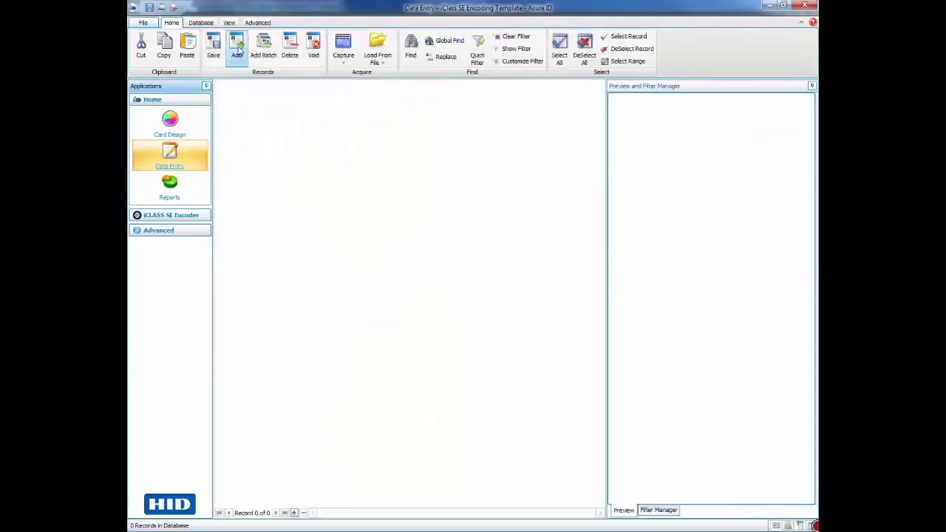
{"action": "left_click", "coordinate": [237, 48]}
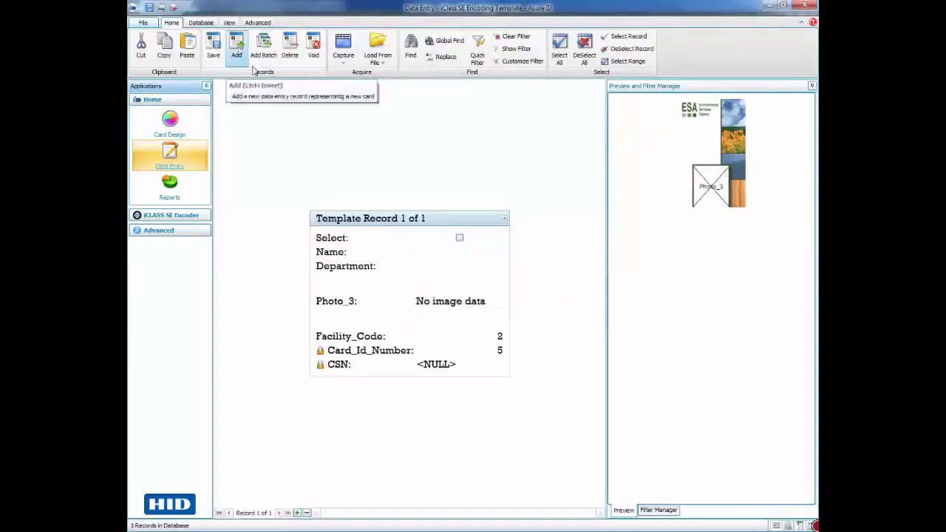
{"action": "left_click", "coordinate": [410, 253]}
{"action": "left_click", "coordinate": [426, 252]}
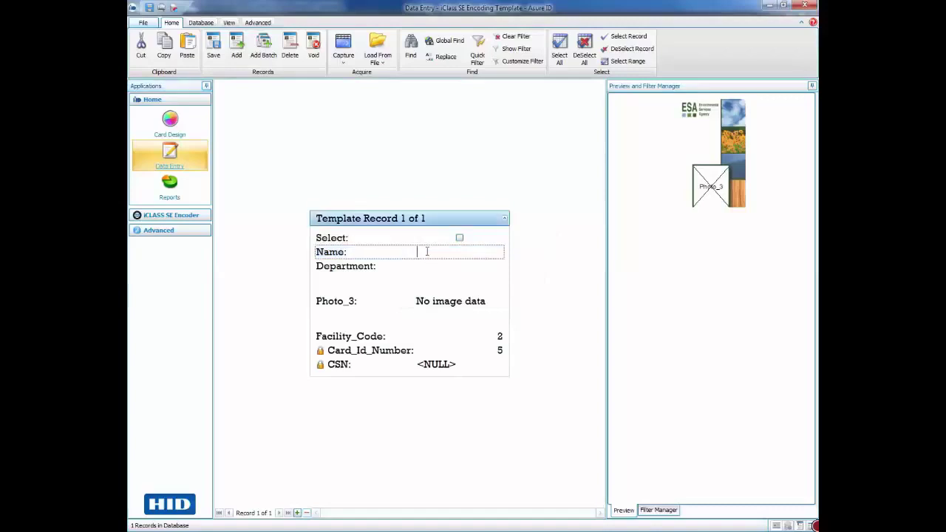
{"action": "left_click", "coordinate": [435, 264]}
{"action": "left_click", "coordinate": [436, 265]}
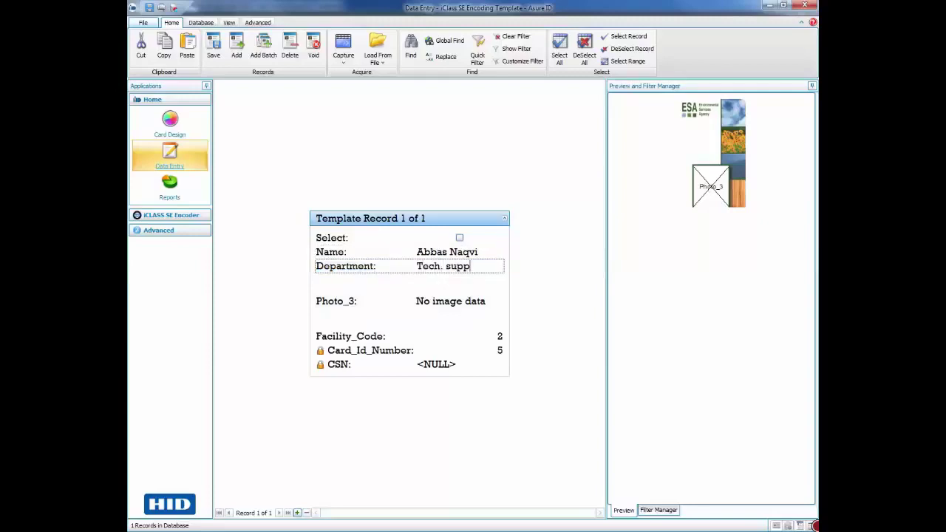
{"action": "left_click", "coordinate": [448, 298]}
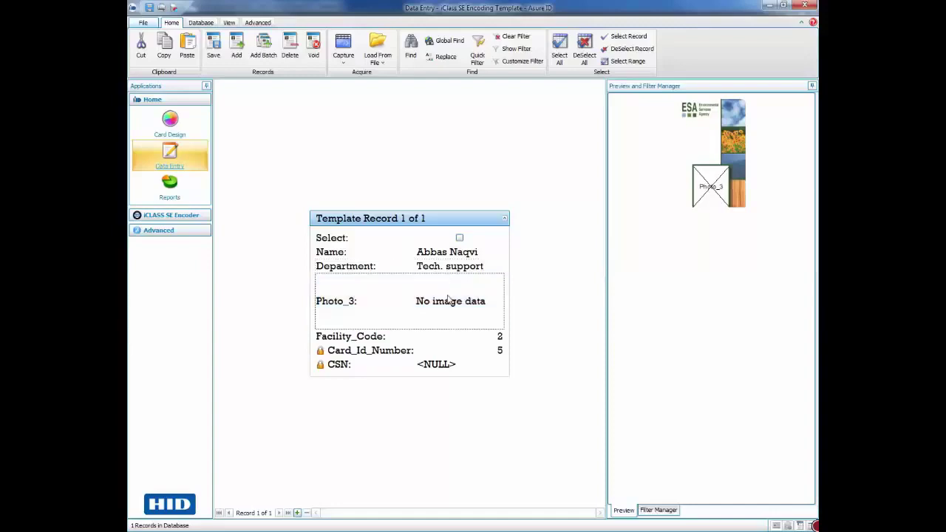
Load the cardholder's portrait file into Photo_3, cropping it to head and shoulders.
{"action": "right_click", "coordinate": [447, 298]}
{"action": "left_click", "coordinate": [472, 316]}
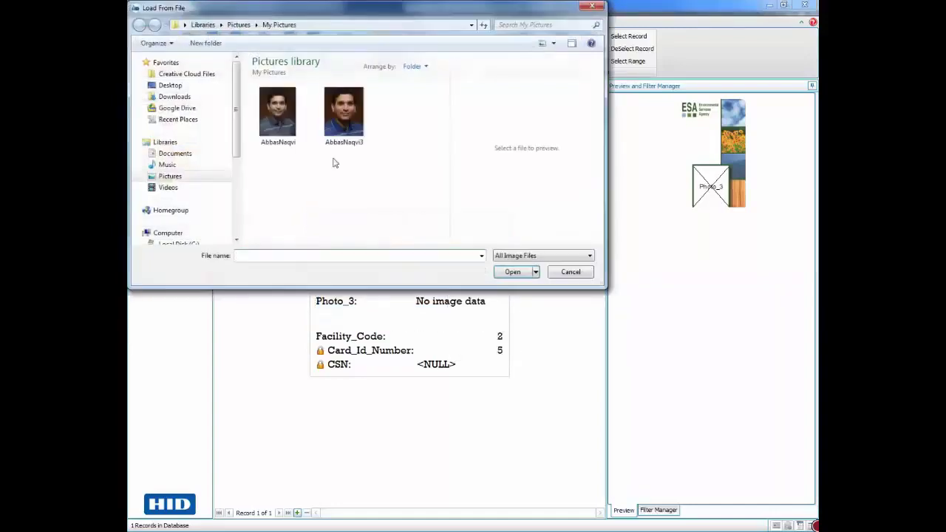
{"action": "left_click", "coordinate": [287, 111]}
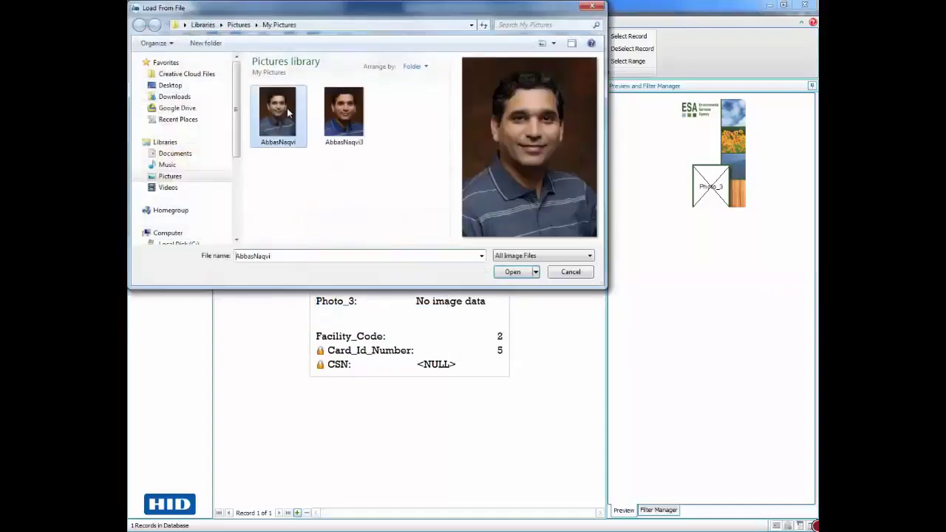
{"action": "left_click", "coordinate": [512, 272]}
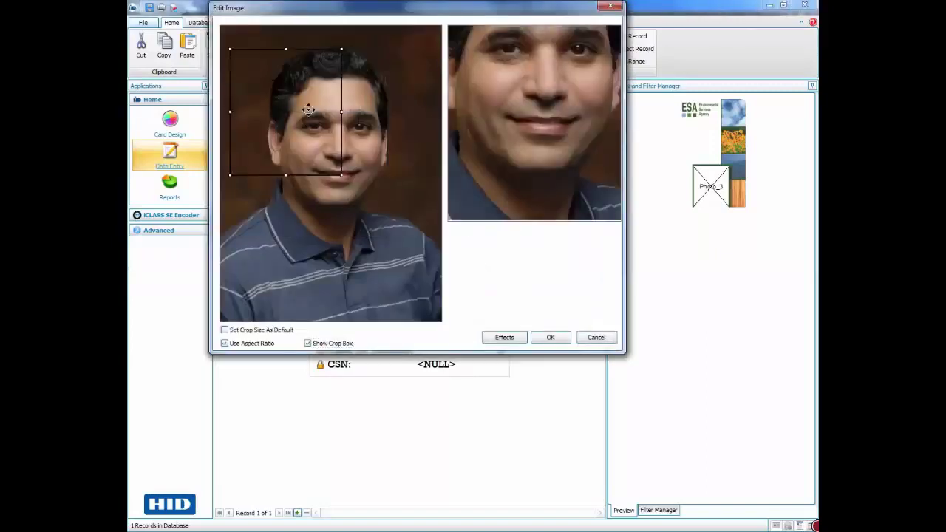
{"action": "left_click_drag", "start_coordinate": [308, 109], "coordinate": [316, 106]}
{"action": "left_click_drag", "start_coordinate": [351, 172], "coordinate": [412, 222]}
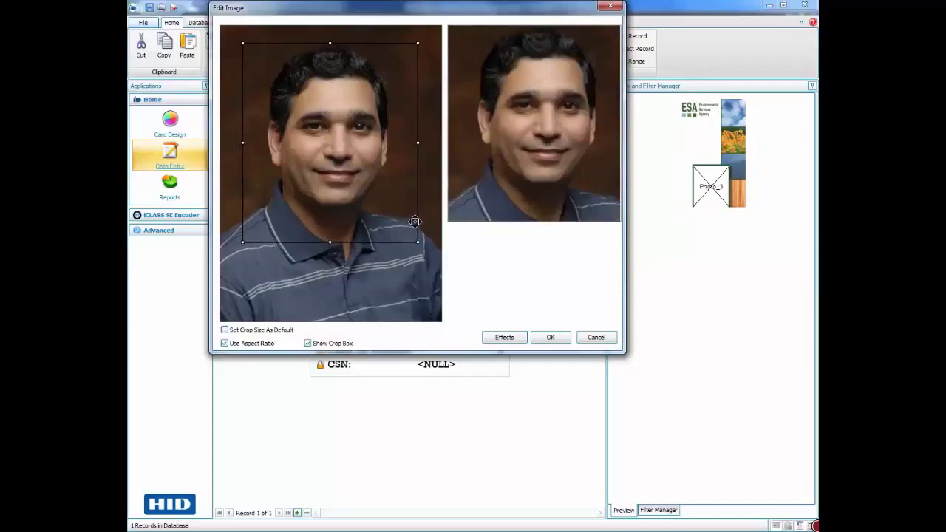
{"action": "left_click", "coordinate": [551, 338]}
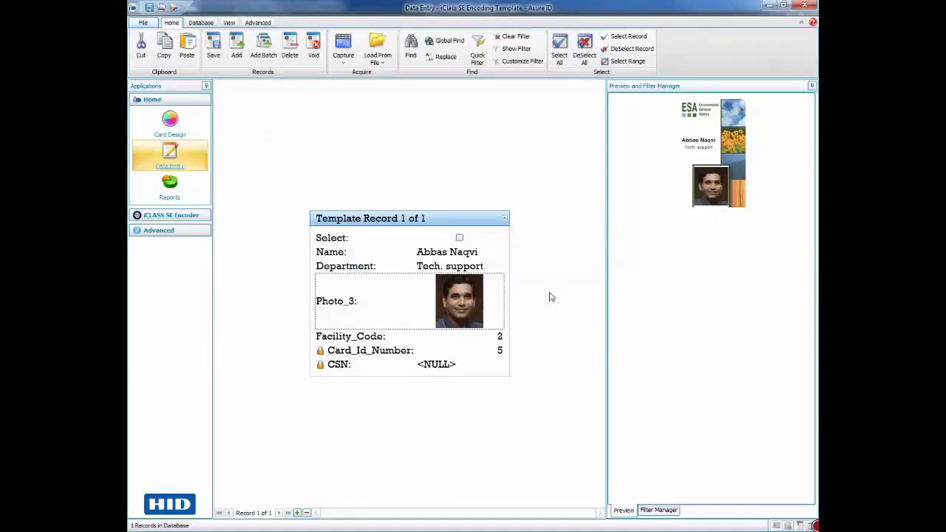
Open Print Card for the current record and choose the DTC4250e Card Printer.
{"action": "left_click", "coordinate": [142, 22]}
{"action": "mouse_move", "coordinate": [165, 89]}
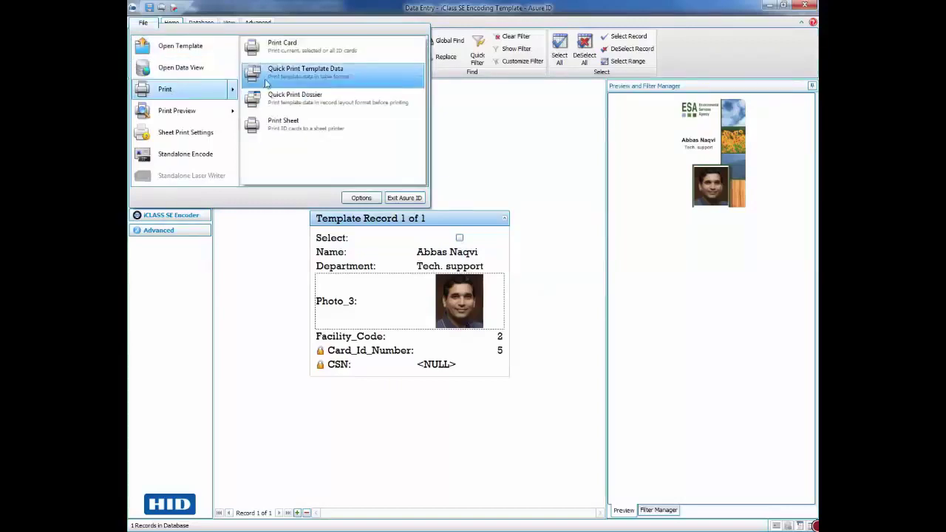
{"action": "left_click", "coordinate": [281, 47]}
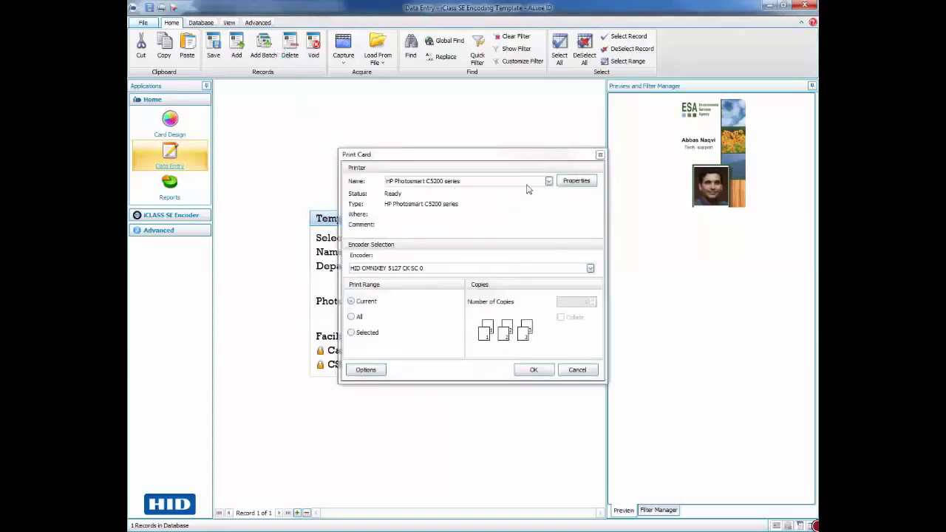
{"action": "left_click", "coordinate": [549, 182]}
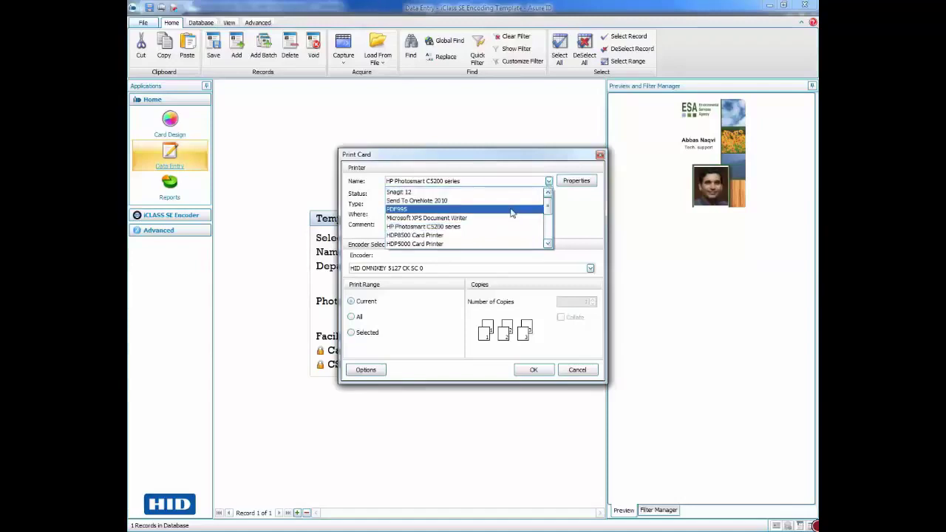
{"action": "scroll", "coordinate": [510, 213], "scroll_direction": "down", "scroll_amount": 1}
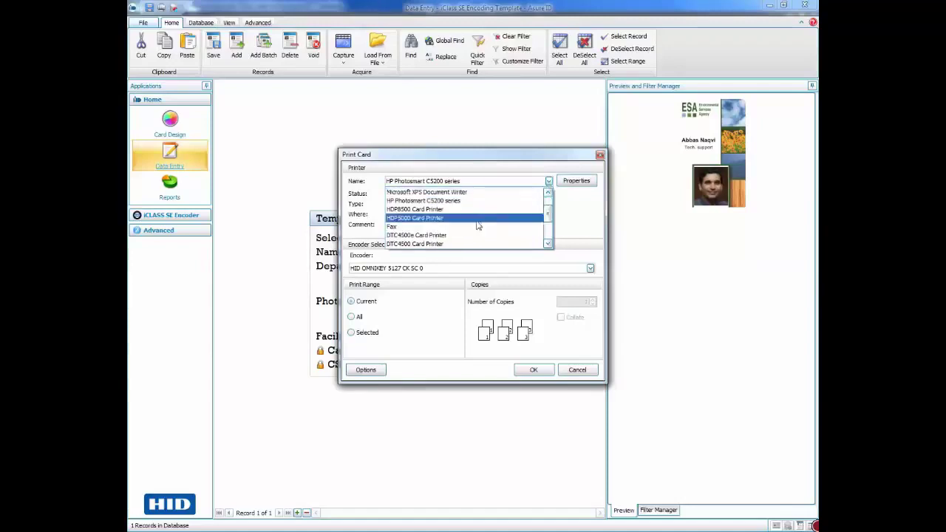
{"action": "scroll", "coordinate": [447, 238], "scroll_direction": "down", "scroll_amount": 1}
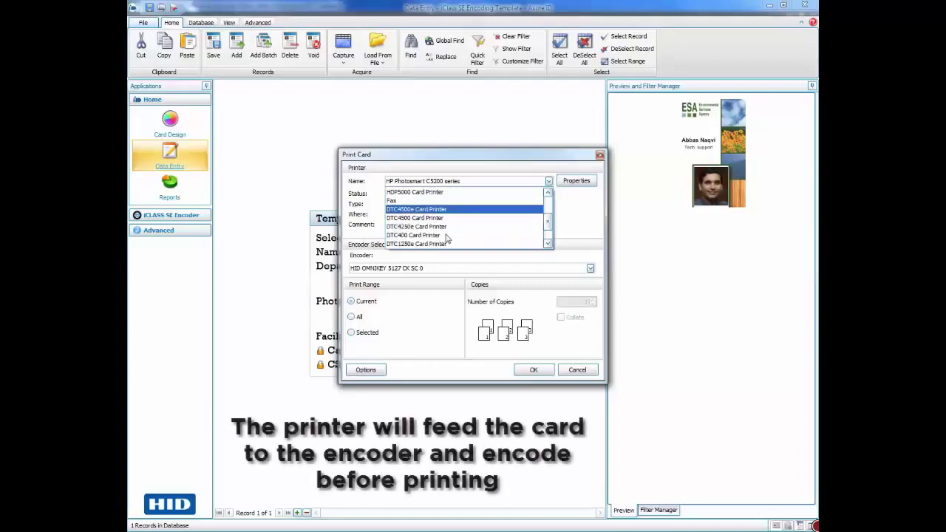
{"action": "left_click", "coordinate": [445, 226]}
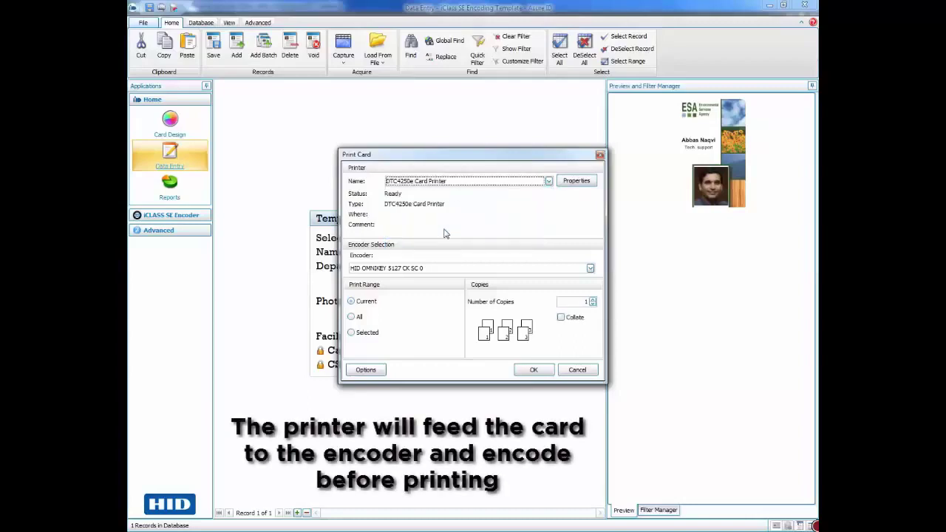
Confirm the Print Card dialog so card 1 of 1 is encoded and printed.
{"action": "left_click", "coordinate": [535, 372]}
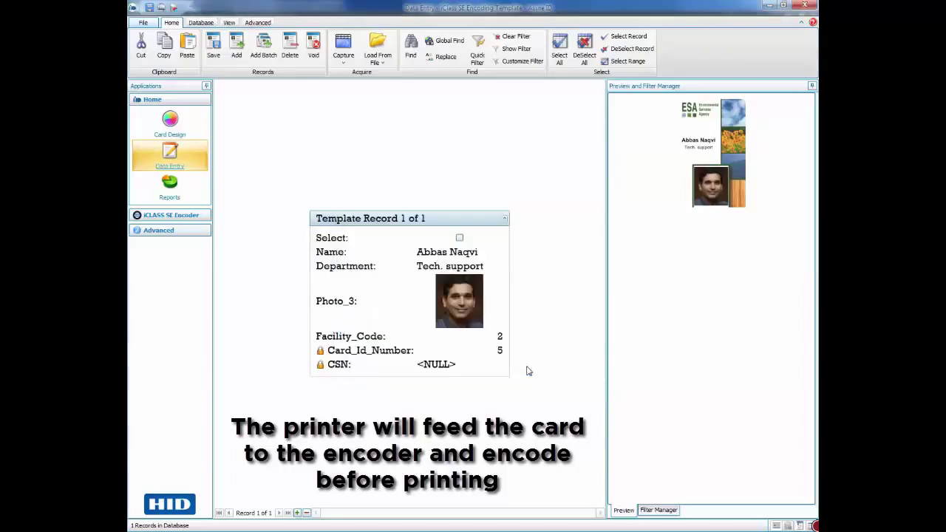